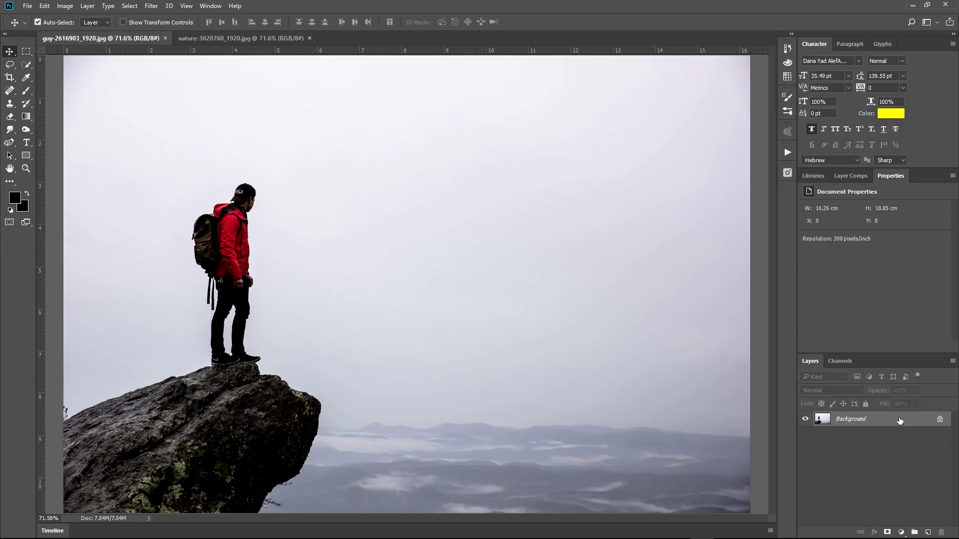
Duplicate the hiker photo's Background layer into Layer 1 with Ctrl+J
key(ctrl+j)
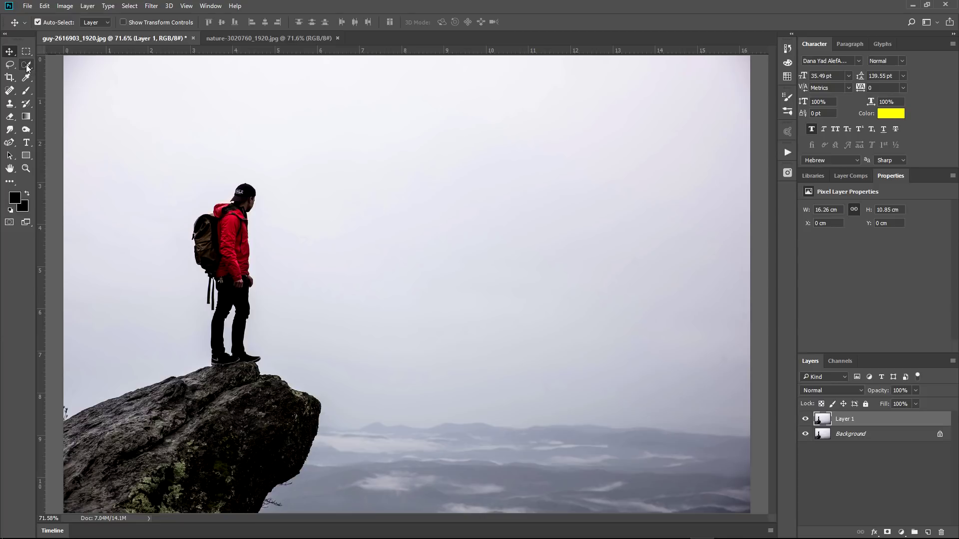
Select the hiker's body with the Quick Selection tool at brush size 25
click(26, 65)
click(53, 67)
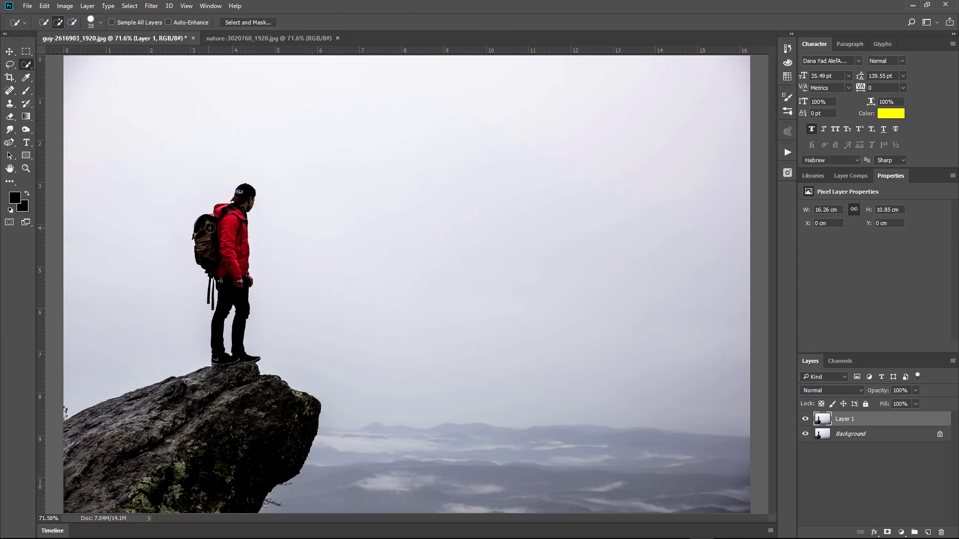
scroll(236, 203, up, 2)
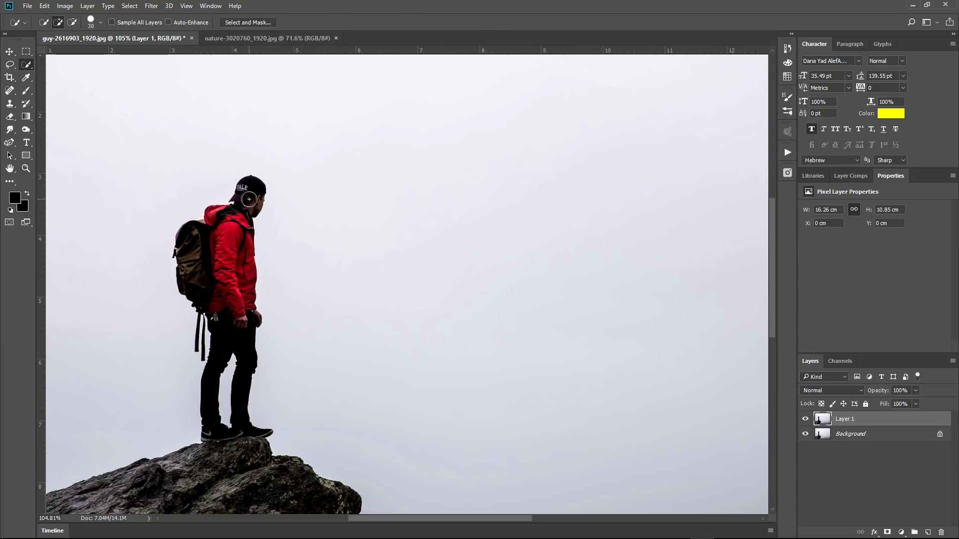
key(bracketleft)
drag(239, 219, 220, 257)
Subtract the gap between the legs from the selection, then fit the image to the window
scroll(222, 290, down, 2)
scroll(224, 334, down, 2)
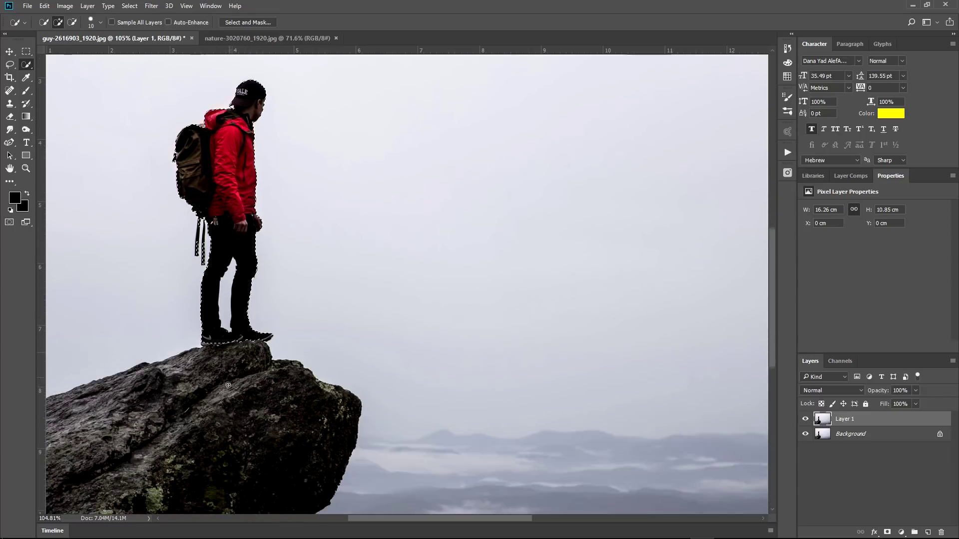
scroll(228, 378, down, 2)
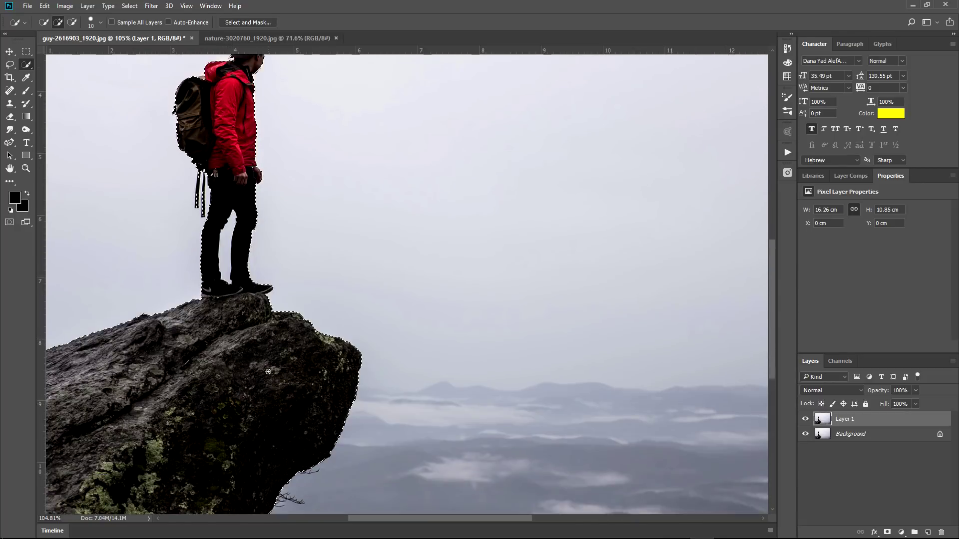
scroll(225, 250, up, 3)
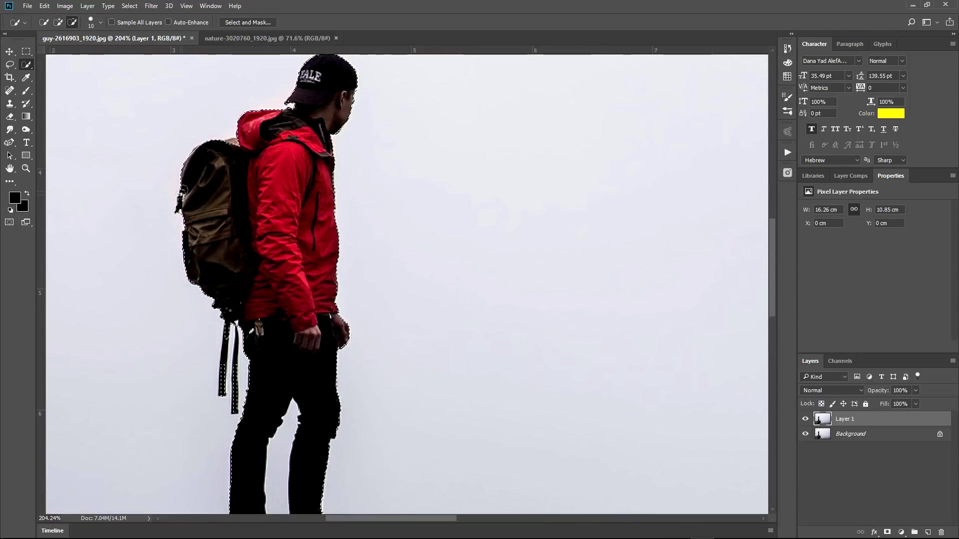
scroll(242, 141, up, 3)
scroll(307, 357, down, 5)
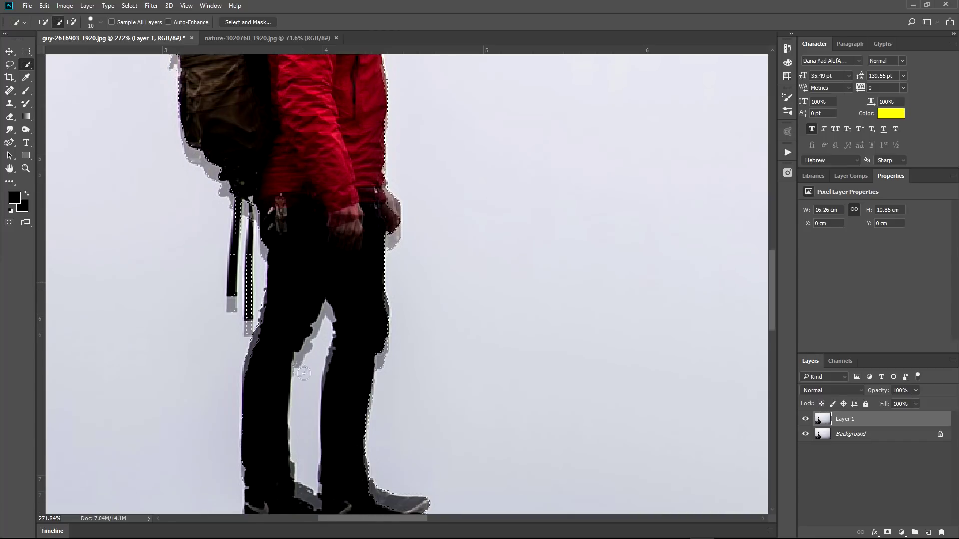
drag(306, 349, 310, 403)
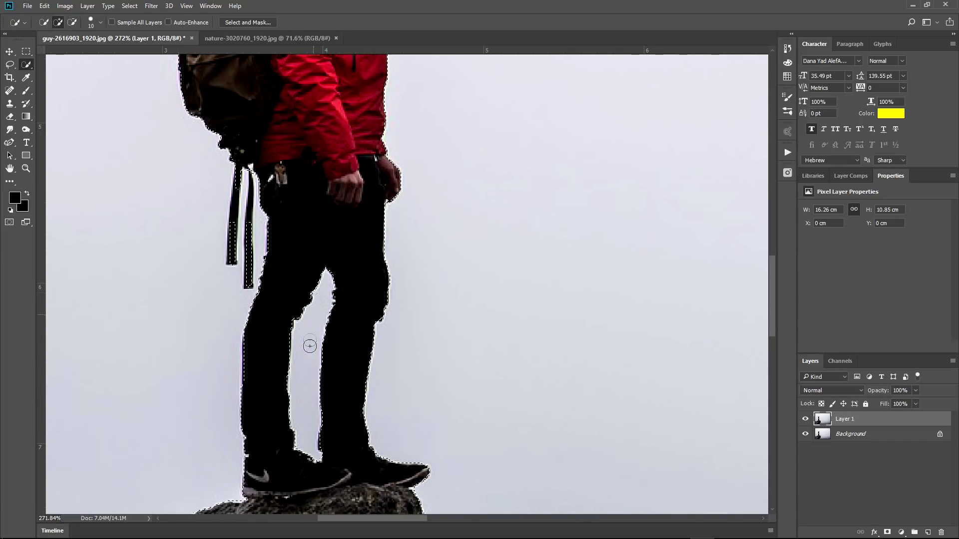
scroll(313, 452, down, 2)
scroll(312, 445, down, 1)
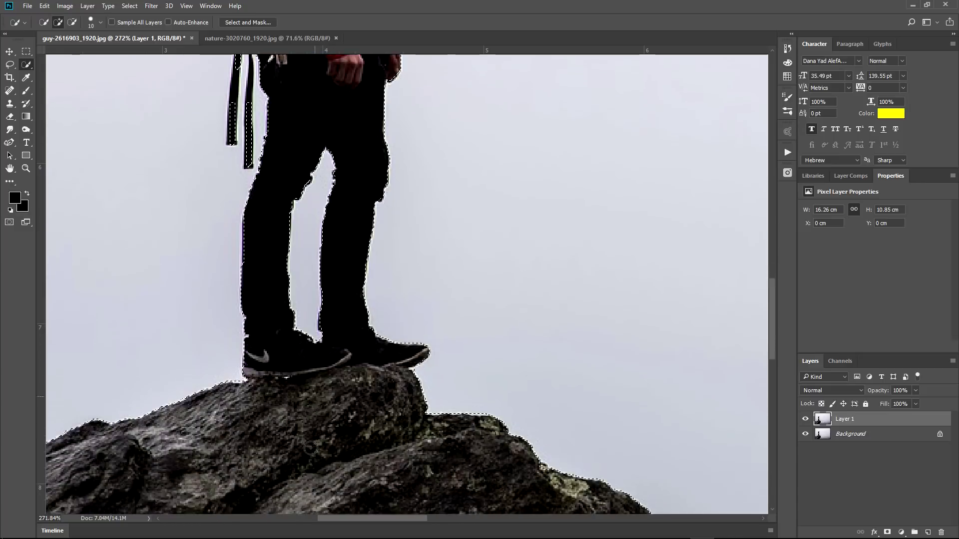
scroll(311, 432, down, 1)
scroll(312, 432, down, 2)
scroll(312, 433, down, 2)
scroll(312, 434, down, 1)
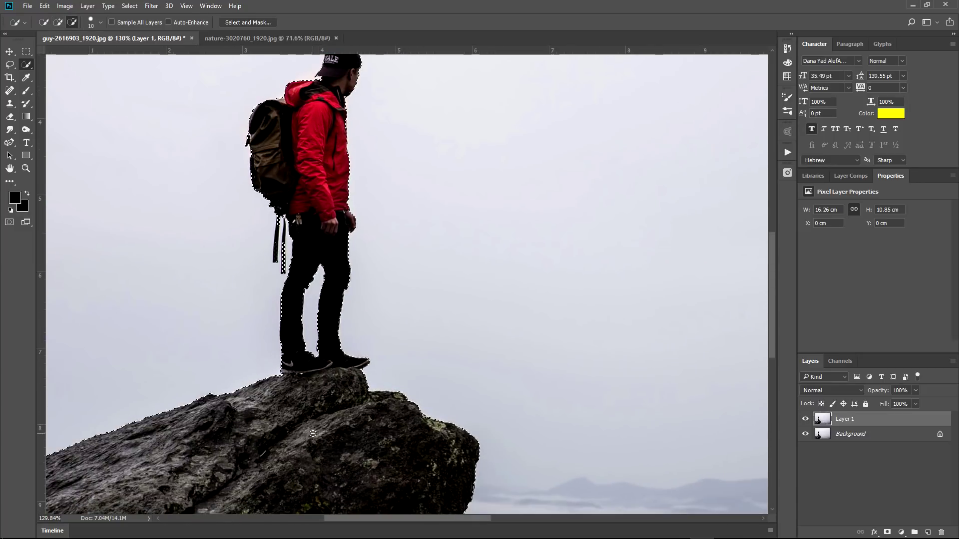
scroll(313, 435, down, 1)
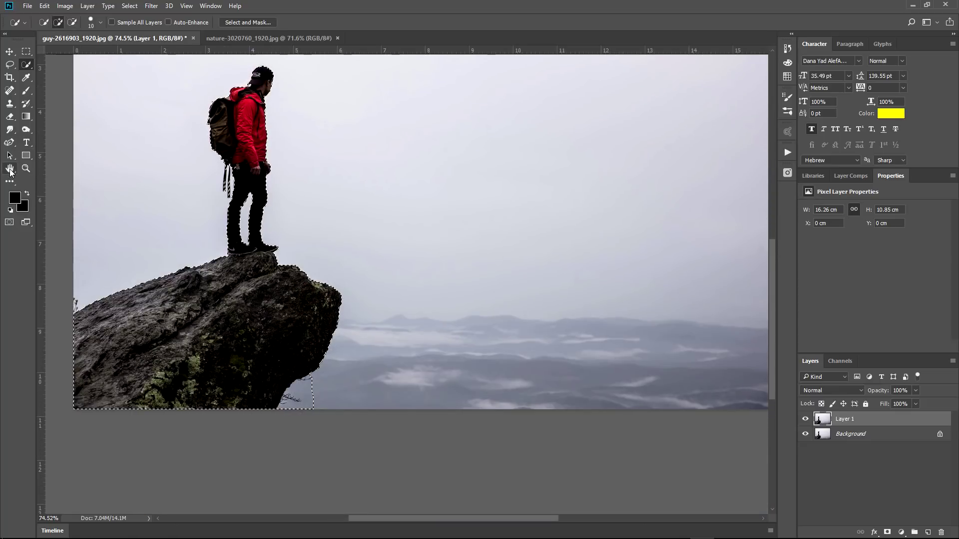
double_click(10, 170)
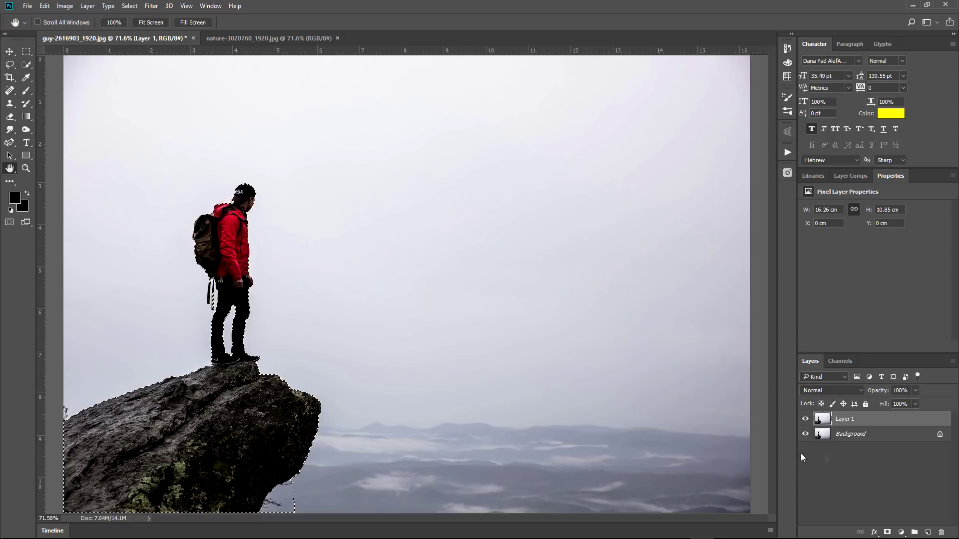
Mask Layer 1 to the selection, hide Background, and open the mask in Select and Mask
click(887, 532)
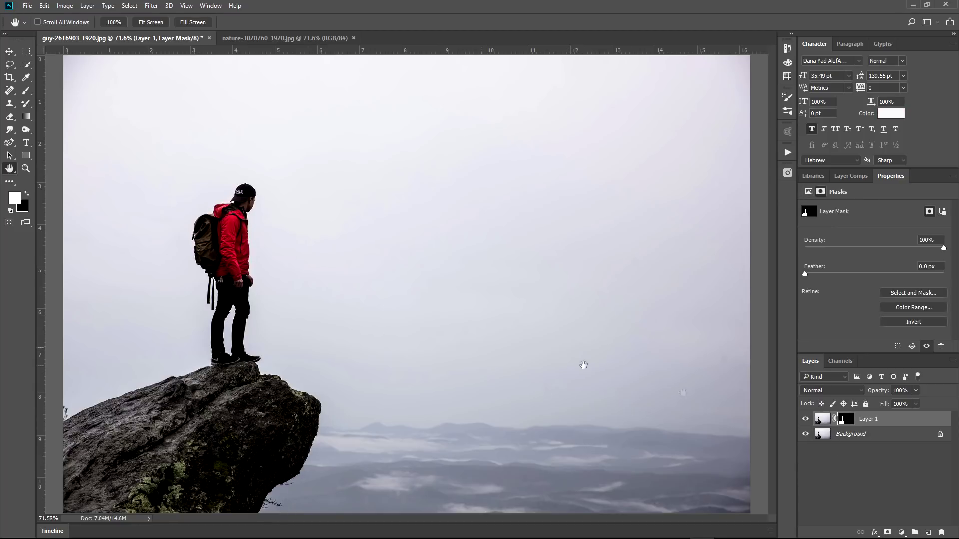
click(806, 435)
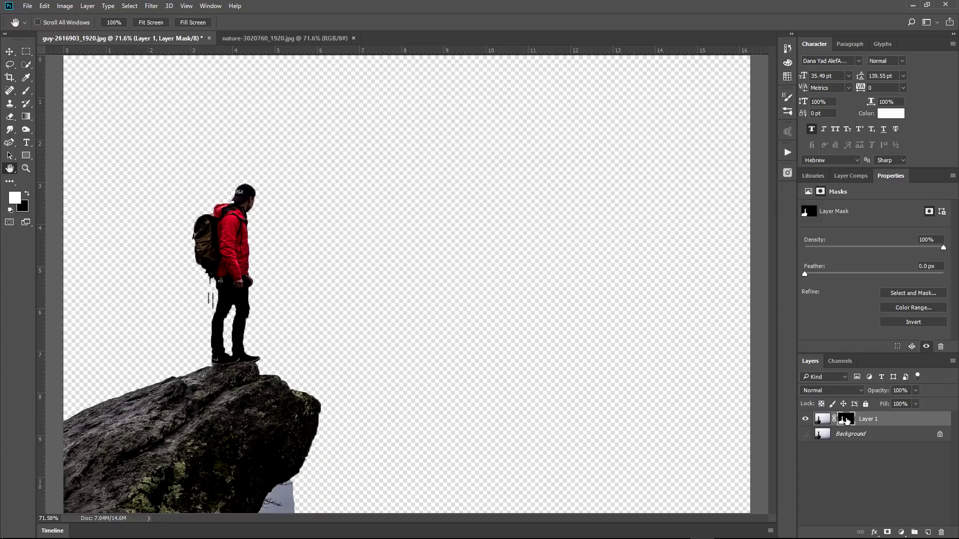
double_click(845, 421)
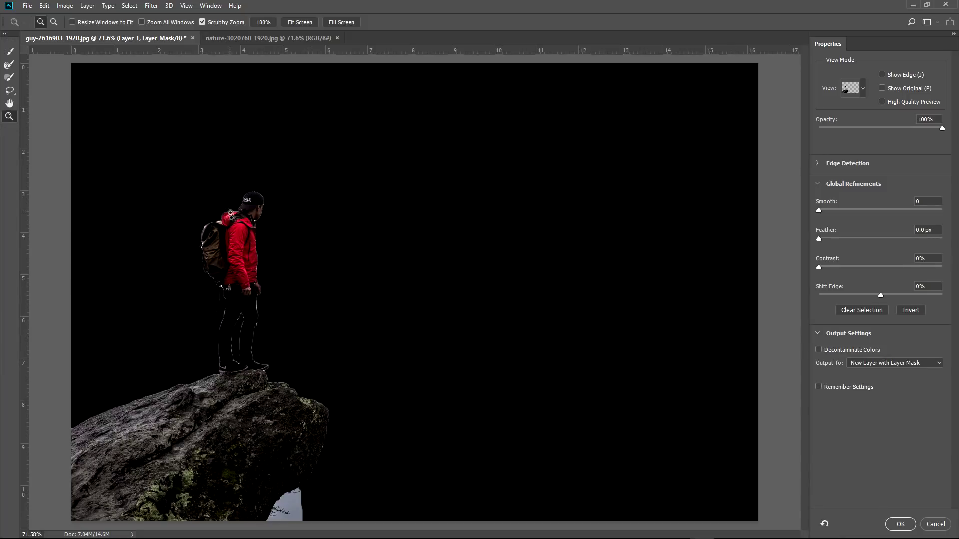
key(alt)
drag(187, 229, 162, 213)
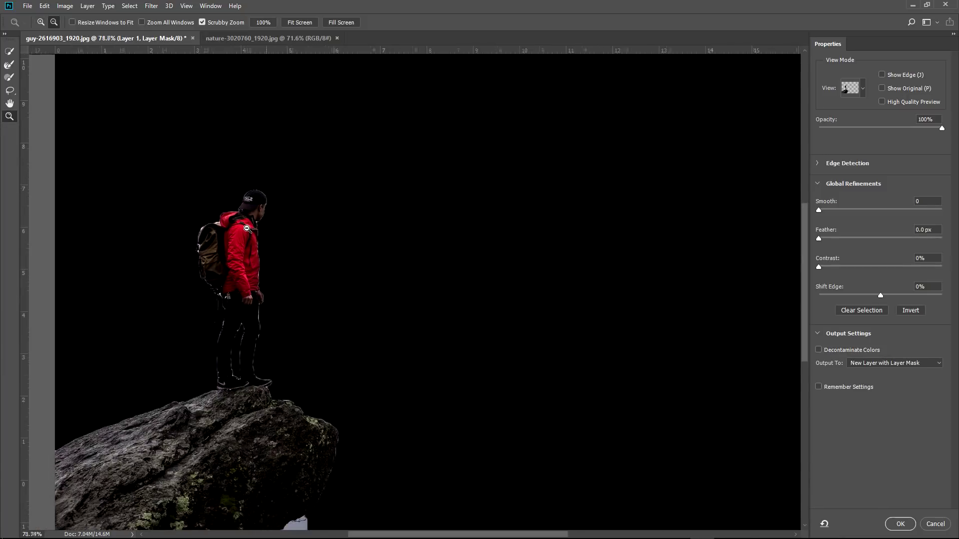
Brush out the sky patch under the rock, set Smooth 2, Feather 3.2 px, Contrast 42%, Shift Edge -14%, and output a new masked layer
click(9, 66)
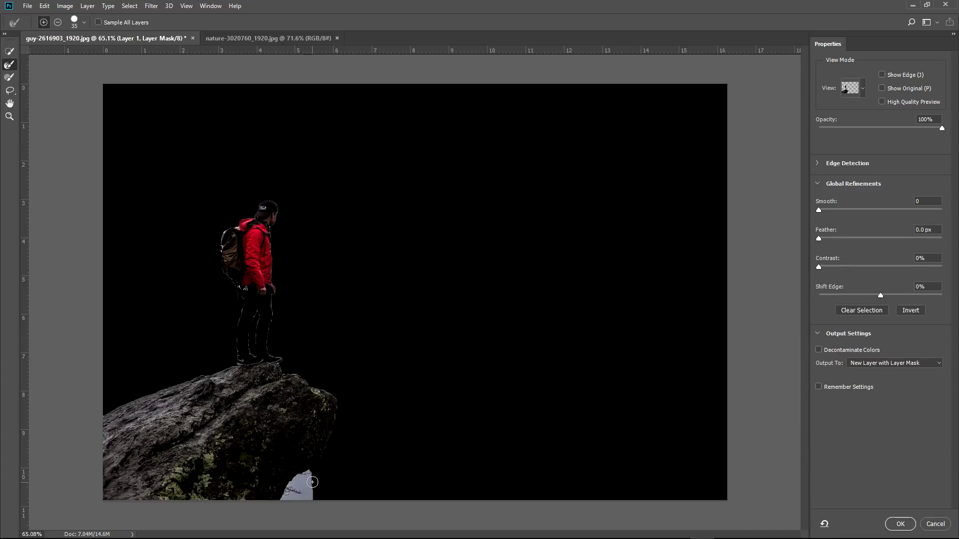
mouse_move(309, 475)
mouse_down()
mouse_move(310, 499)
mouse_move(288, 499)
mouse_up()
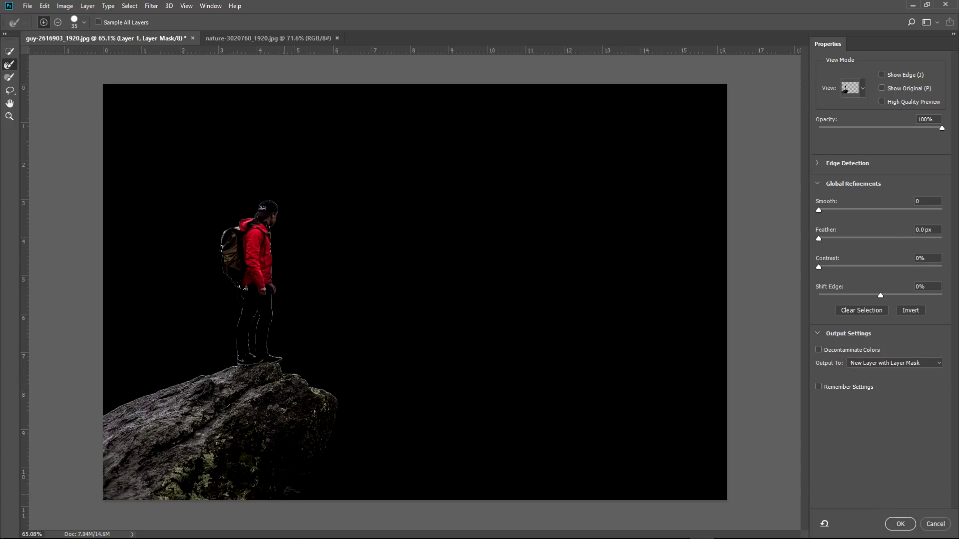
drag(818, 211, 828, 238)
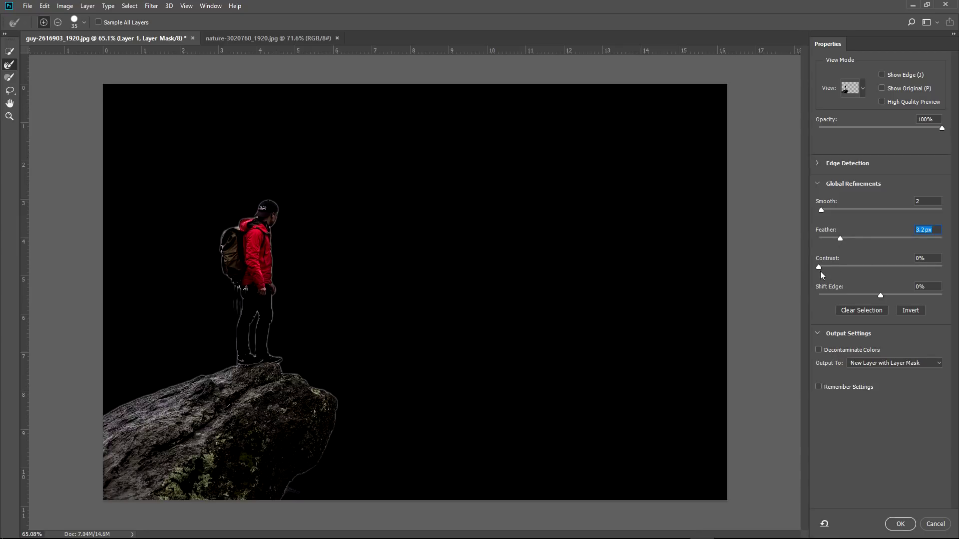
mouse_move(818, 266)
mouse_down()
mouse_move(871, 268)
mouse_move(873, 295)
mouse_up()
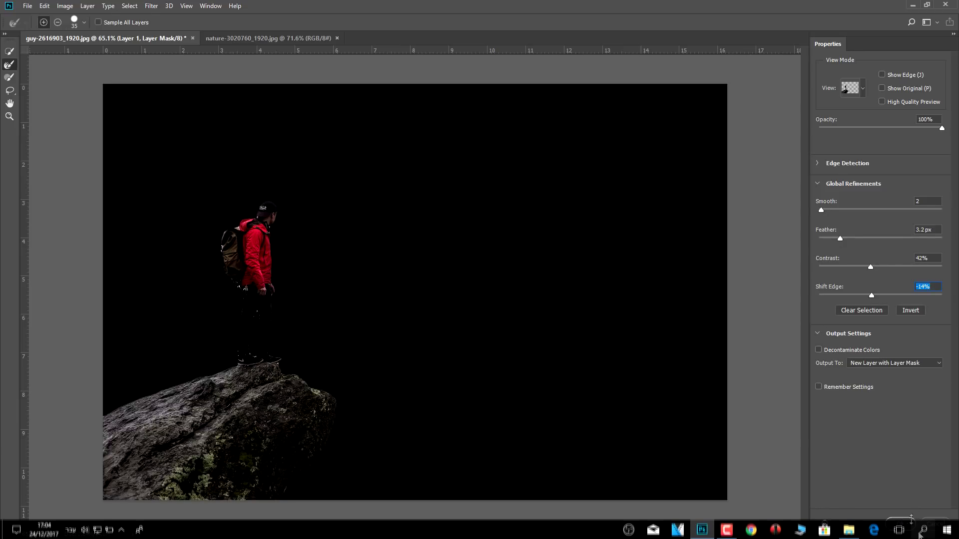
click(900, 524)
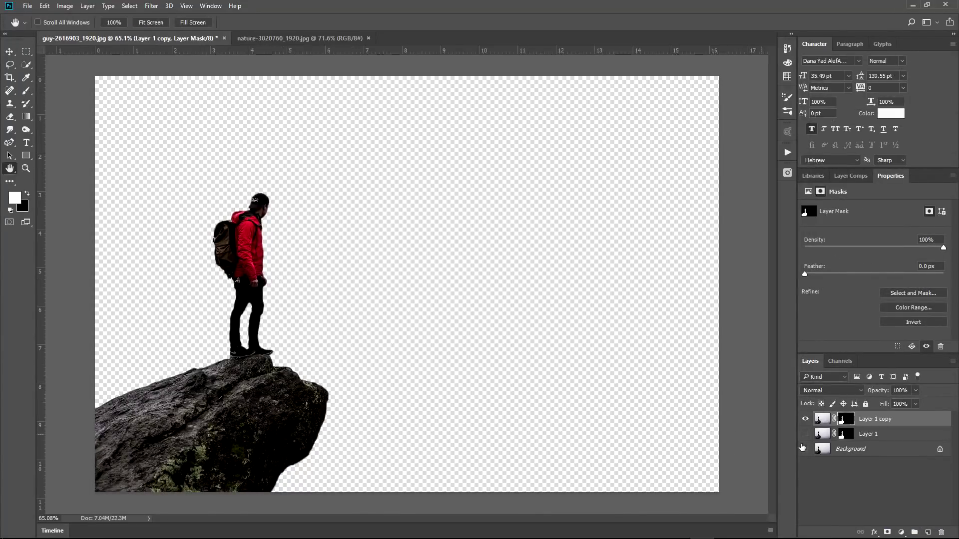
Load Layer 1 copy's mask as a selection and unlock Background into Layer 0
click(833, 451)
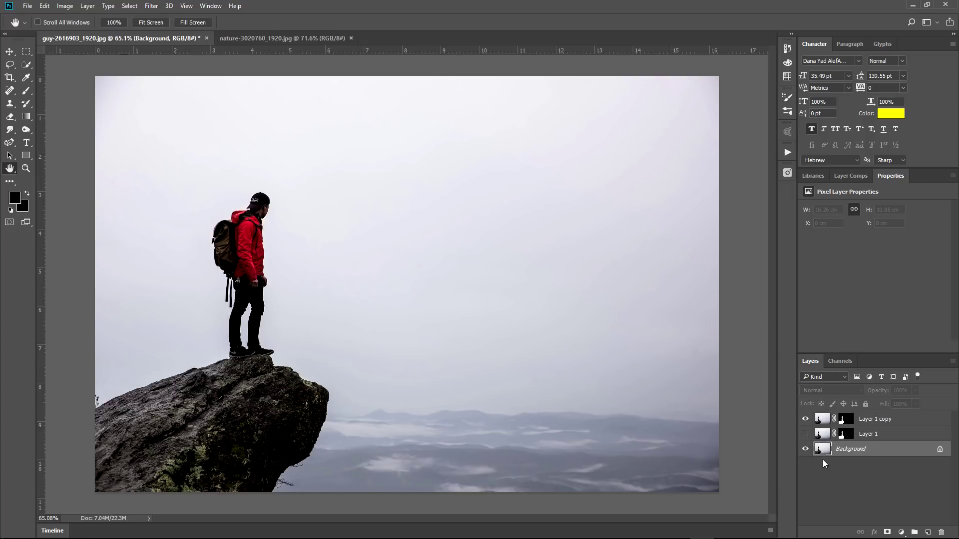
click(845, 421)
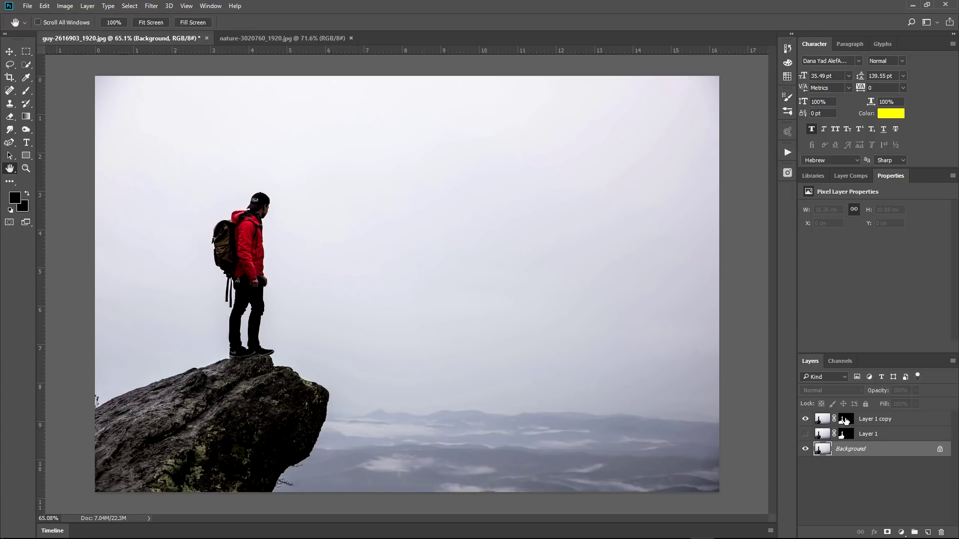
ctrl+click(845, 421)
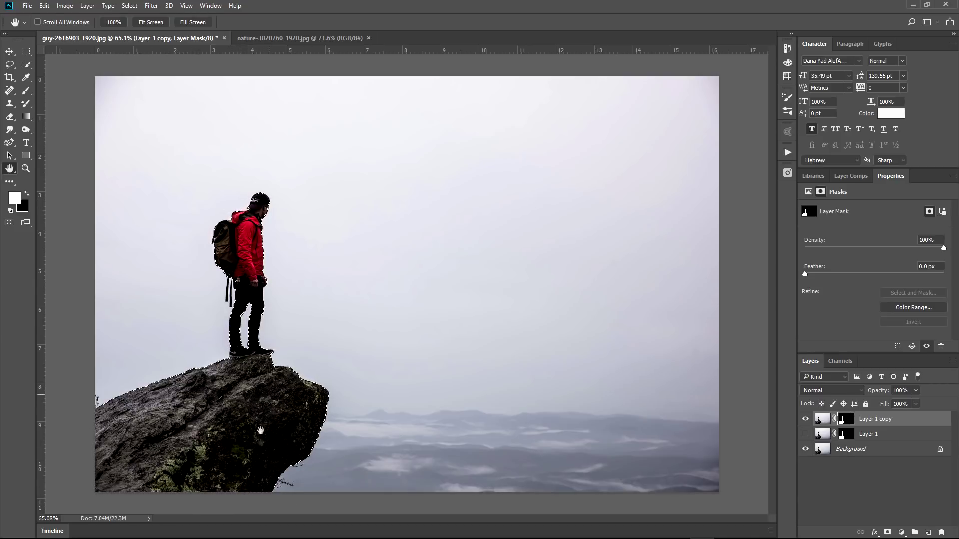
double_click(821, 450)
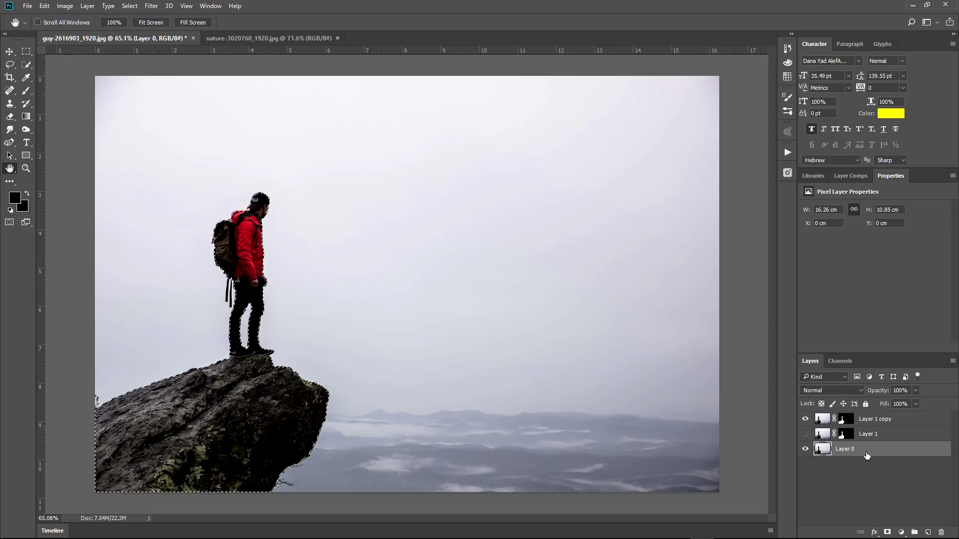
Expand the selection by 20 pixels, hide Layer 1 copy, and choose Edit > Fill
click(129, 7)
mouse_move(138, 135)
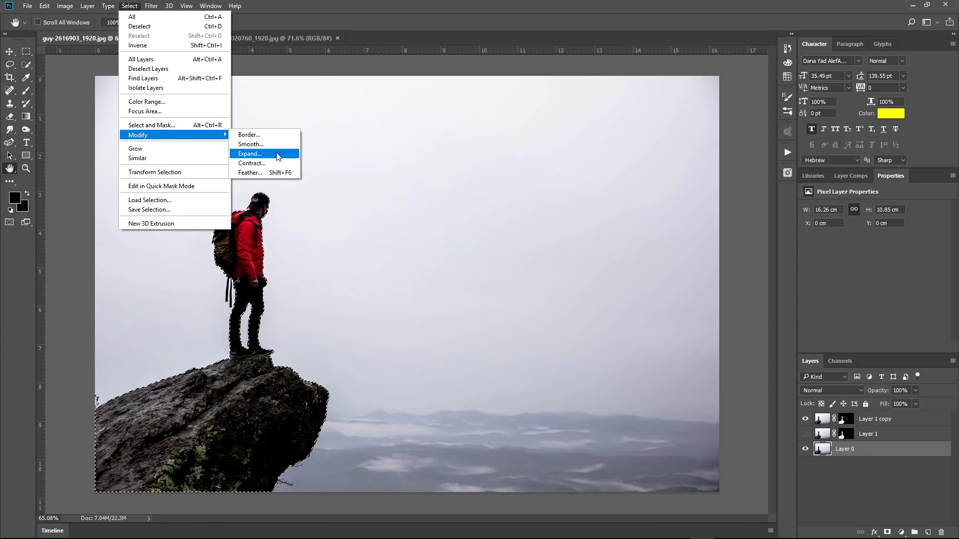
click(250, 153)
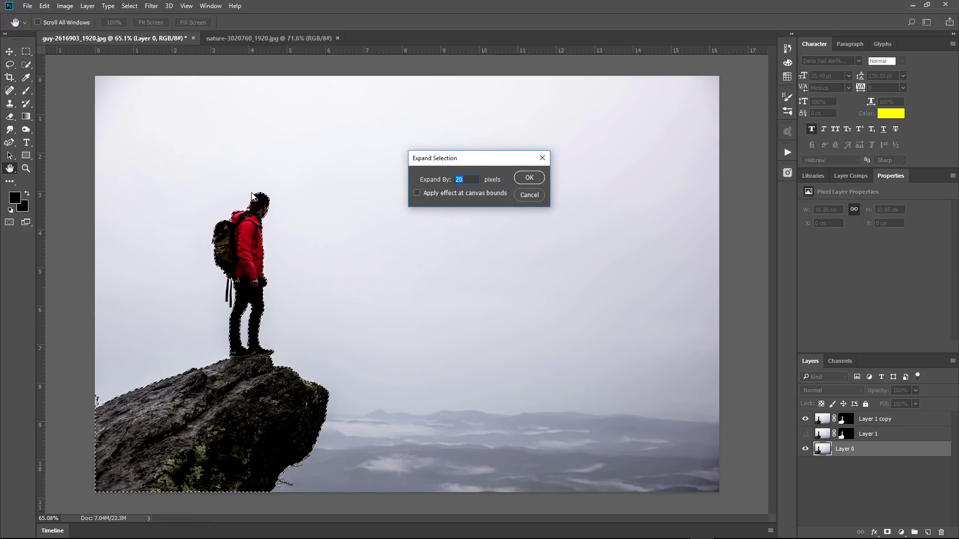
click(528, 178)
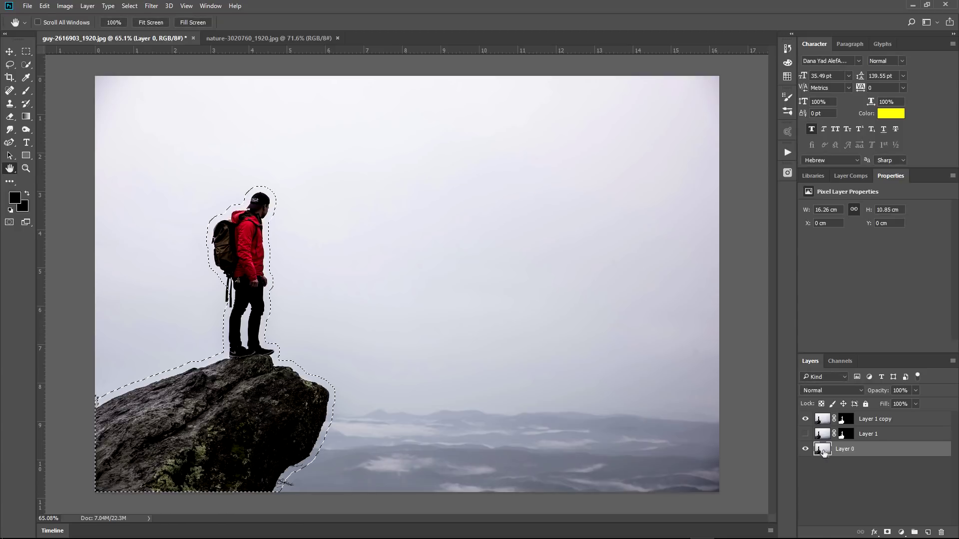
click(805, 419)
click(45, 6)
click(52, 157)
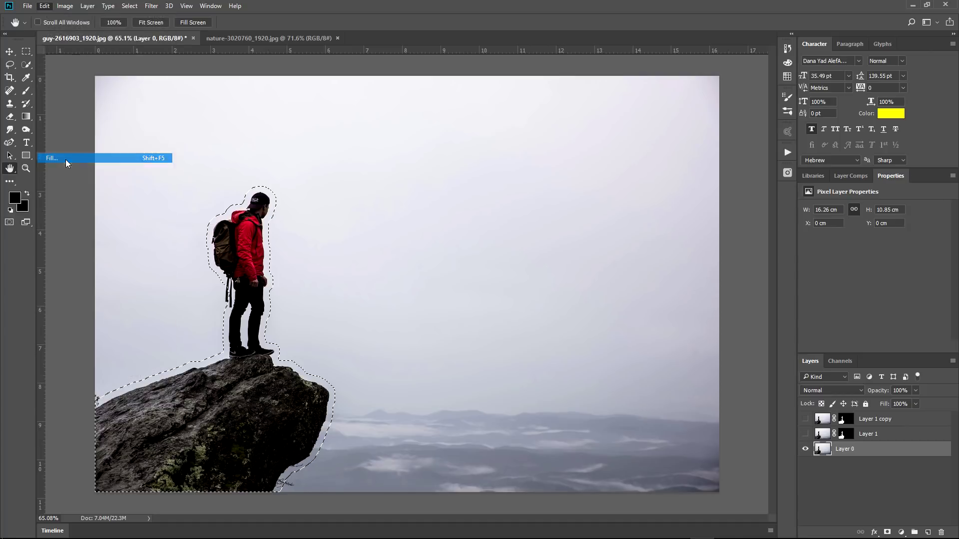
Content-Aware fill the expanded selection on Layer 0 to erase the hiker and rock, then deselect
drag(534, 131, 488, 130)
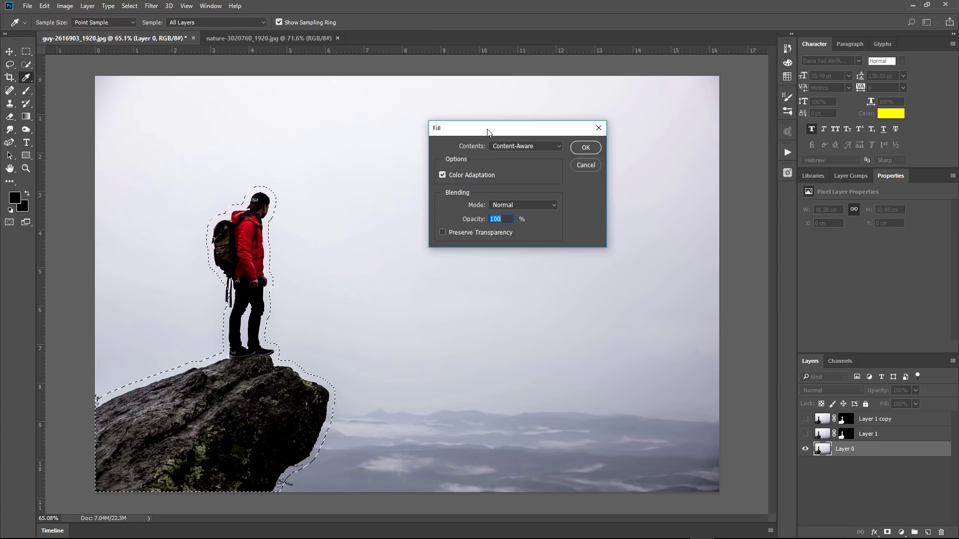
drag(487, 132, 558, 106)
click(583, 121)
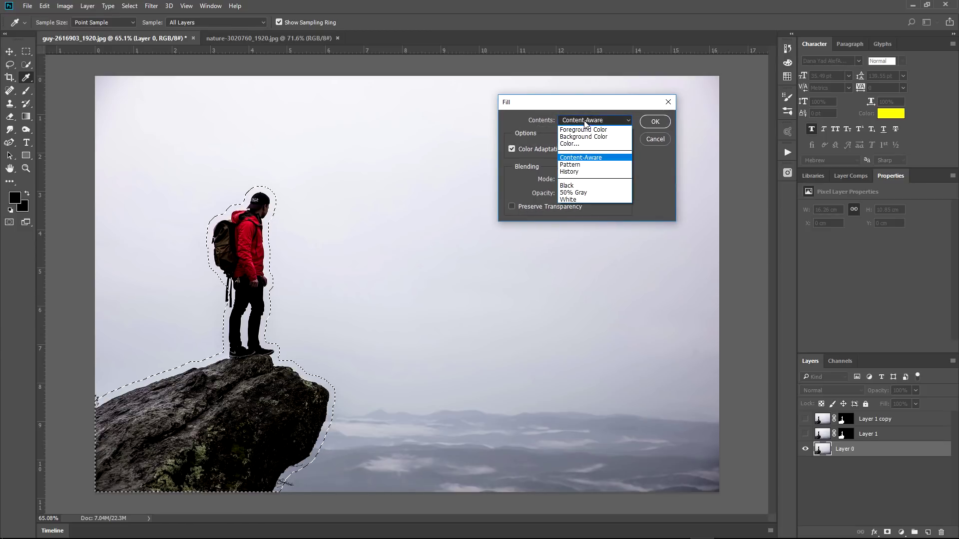
click(580, 158)
drag(544, 106, 505, 103)
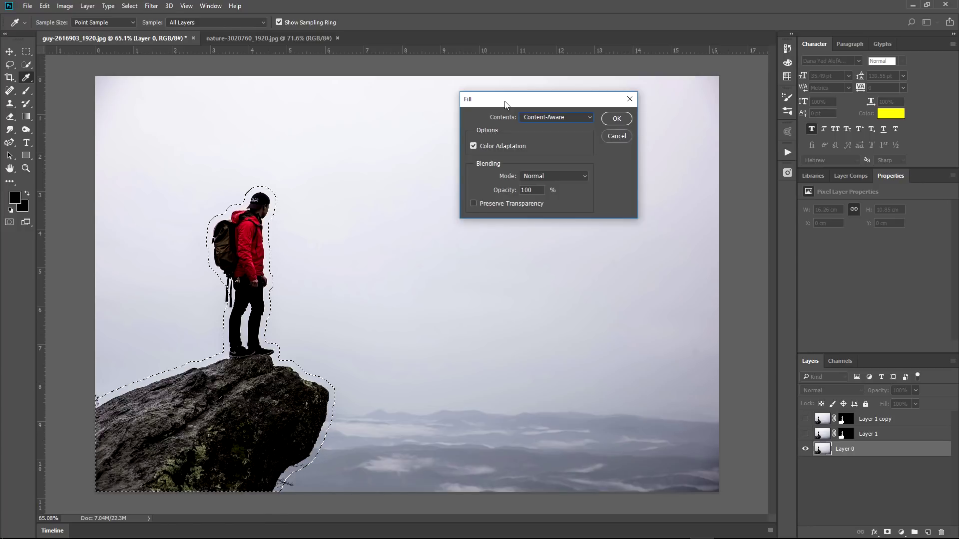
drag(504, 103, 470, 102)
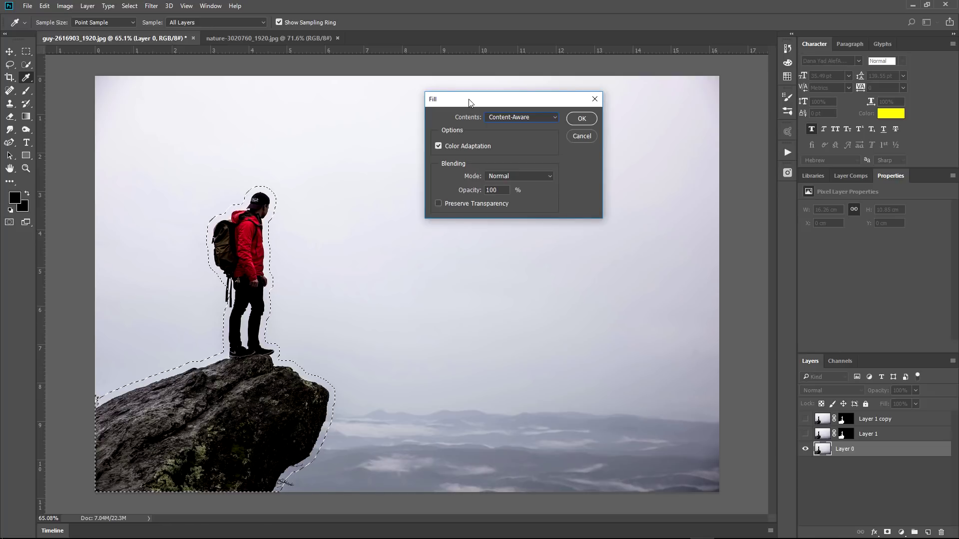
drag(469, 102, 517, 106)
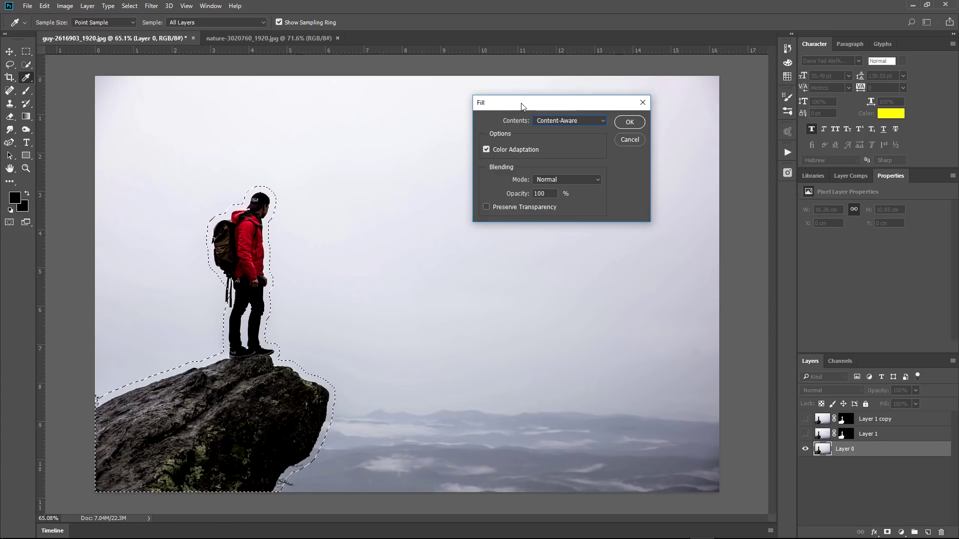
drag(544, 106, 566, 108)
click(651, 121)
key(h)
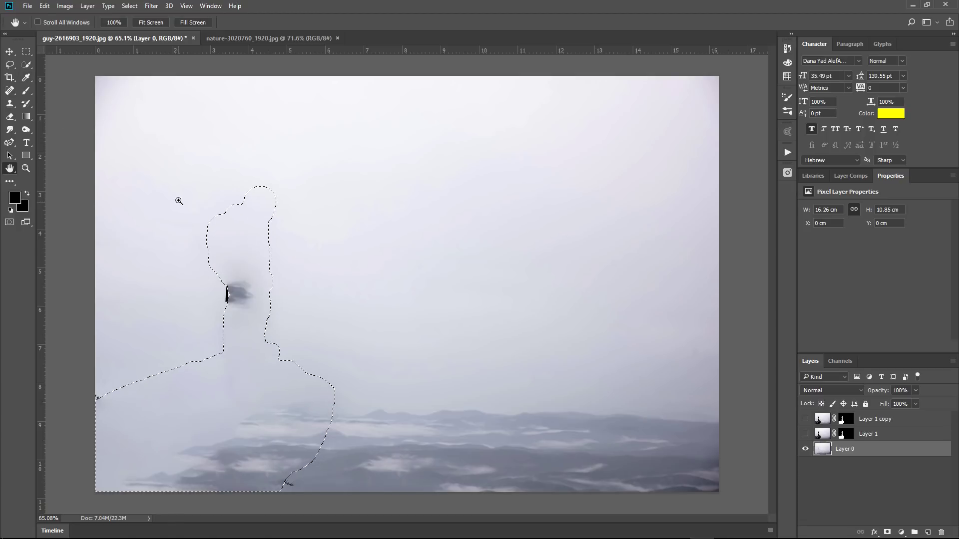
key(ctrl+d)
Lasso the leftover dark smudge and remove it with a Content-Aware fill
scroll(179, 280, up, 2)
click(10, 64)
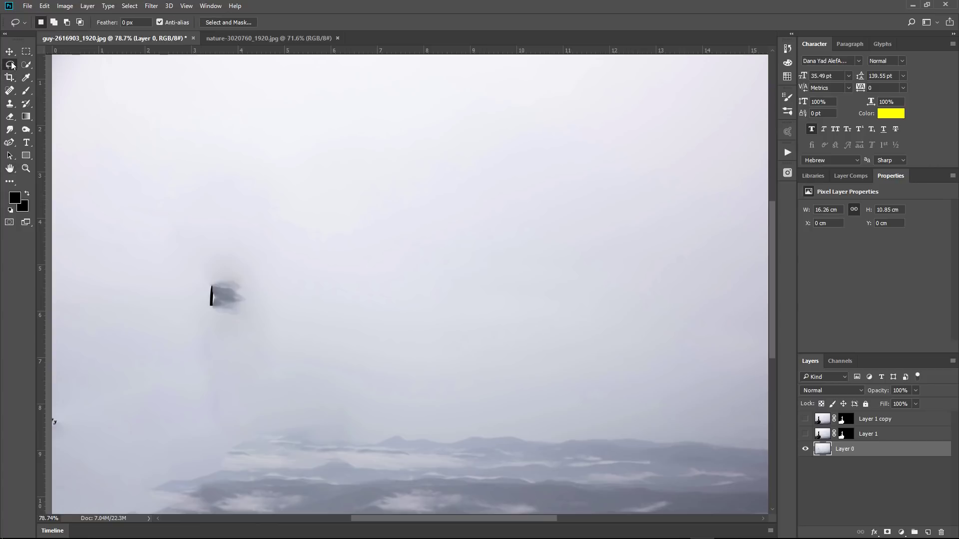
drag(179, 275, 197, 274)
key(shift)
key(shift+BackSpace)
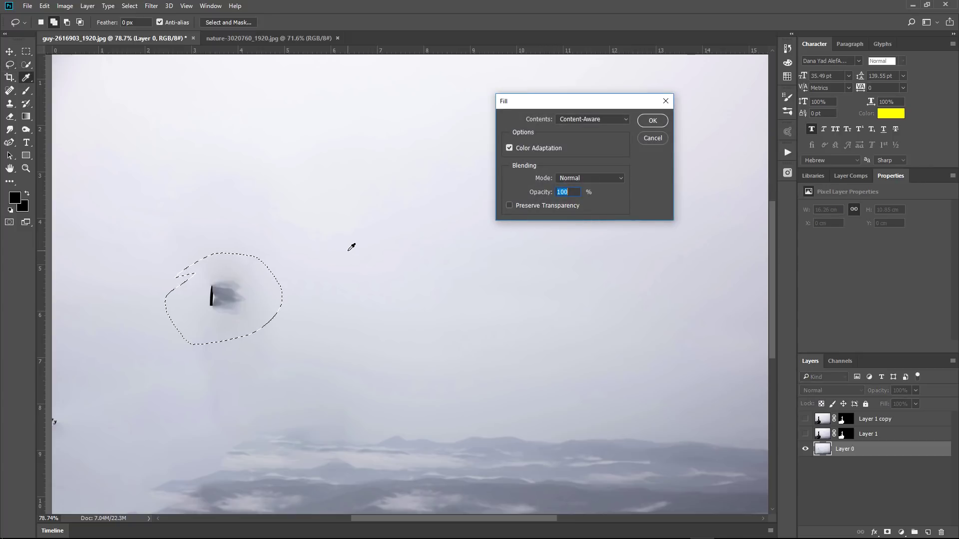
key(Return)
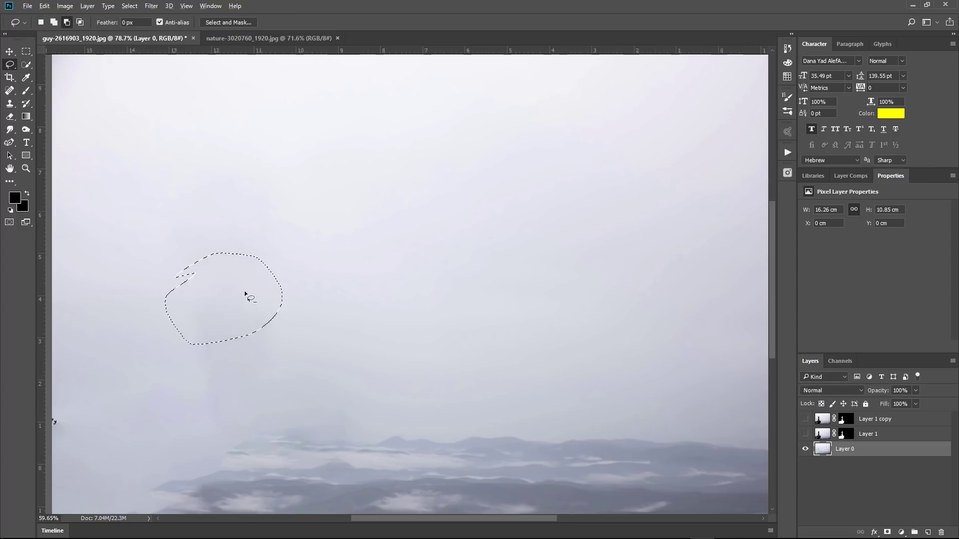
Content-Aware fill the small marks at the left edge and near the bottom, then deselect
scroll(183, 376, down, 3)
drag(148, 370, 140, 392)
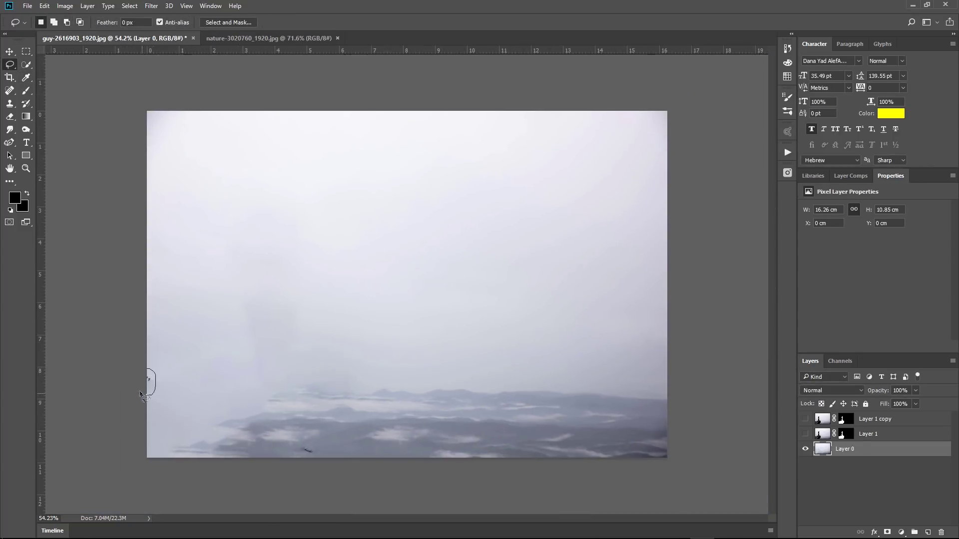
key(shift)
key(shift+BackSpace)
key(Return)
mouse_move(295, 445)
mouse_down()
mouse_move(316, 454)
mouse_move(294, 444)
mouse_up()
key(shift)
key(shift+BackSpace)
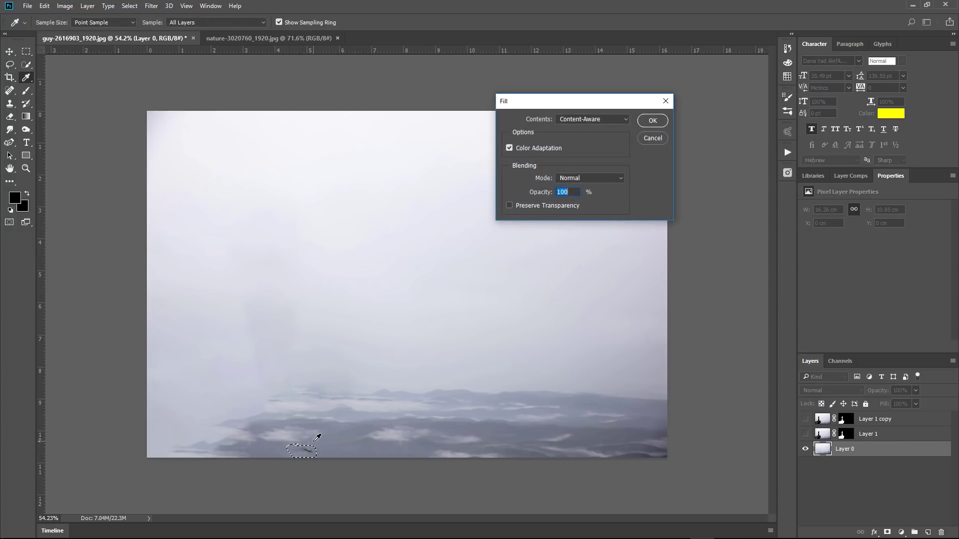
key(Return)
key(ctrl+d)
scroll(435, 382, down, 2)
scroll(415, 373, down, 1)
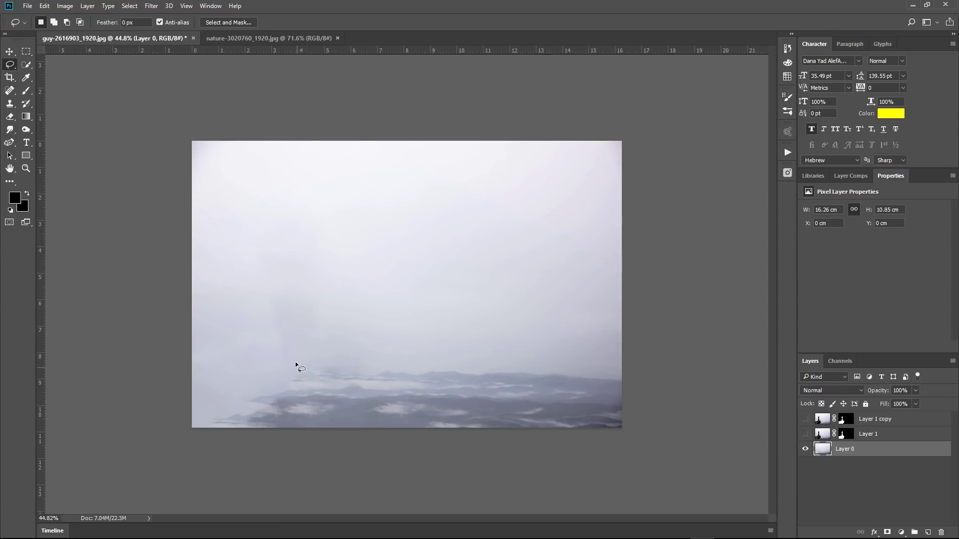
scroll(280, 339, up, 2)
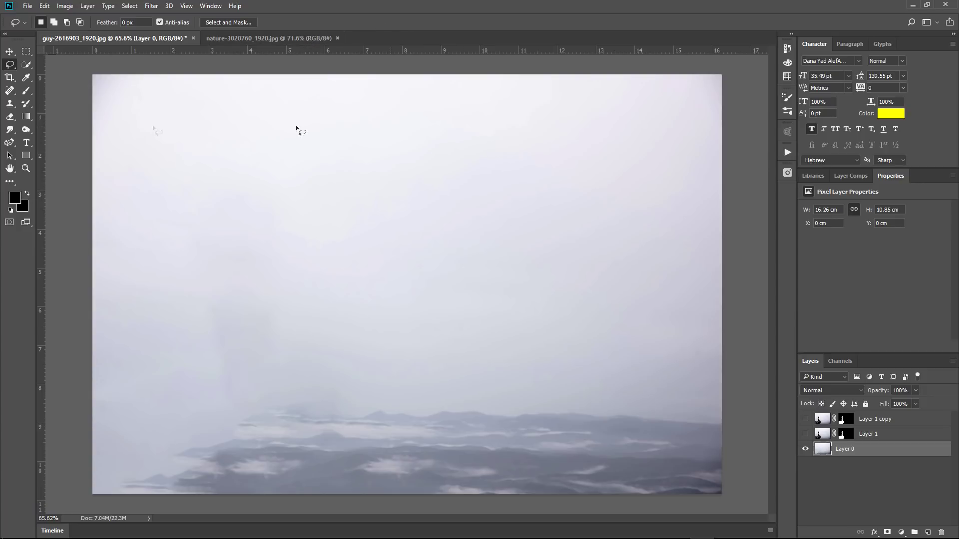
click(11, 51)
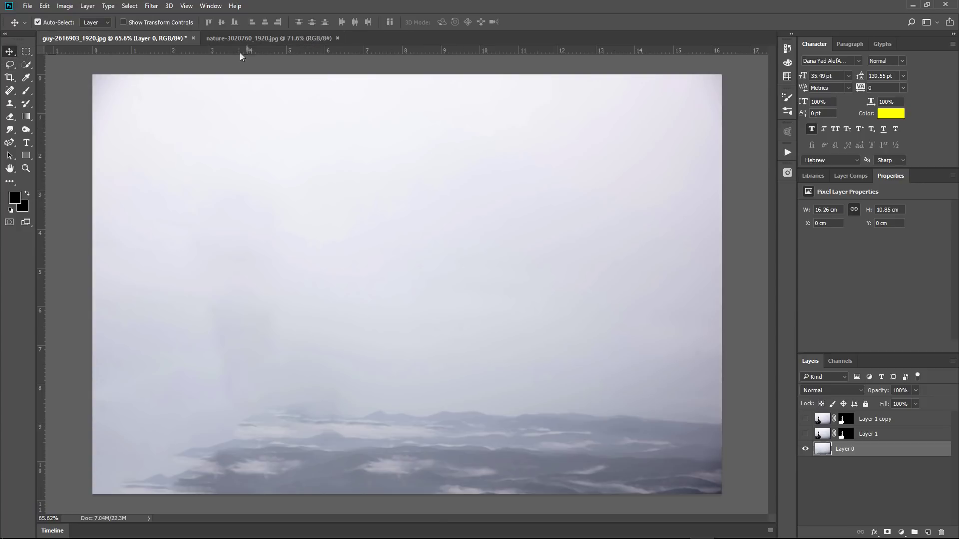
Drag the road-and-clouds photo from nature-3020760_1920.jpg into the hiker document as Layer 2
click(248, 40)
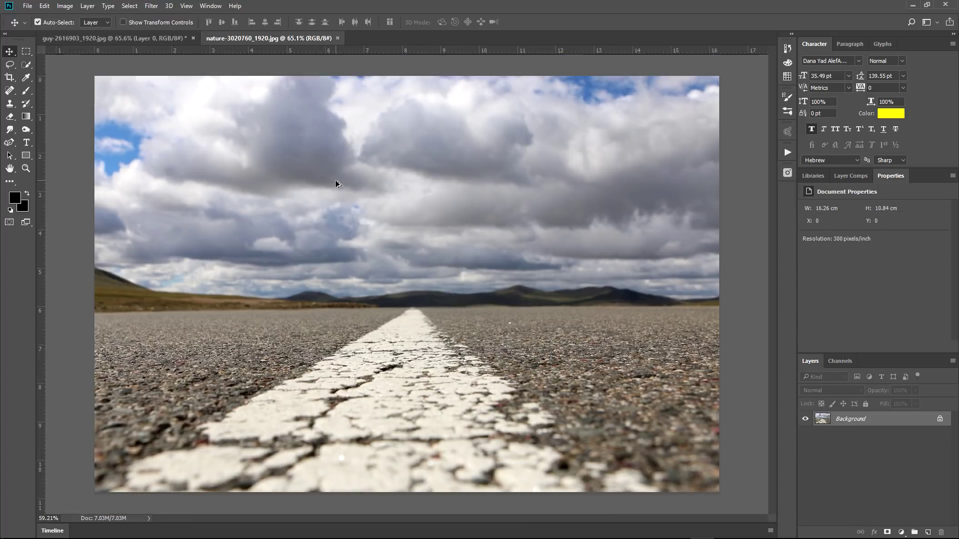
scroll(334, 185, down, 2)
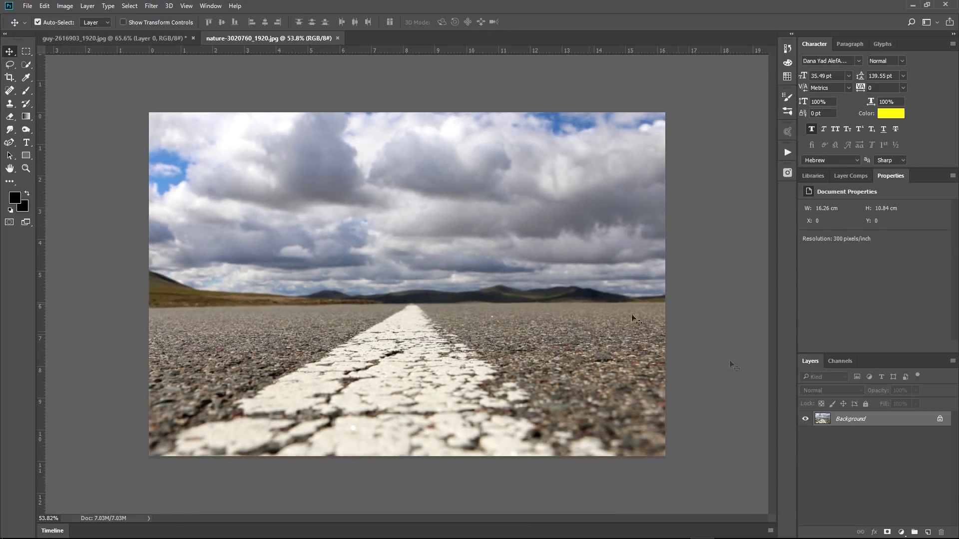
drag(911, 420, 468, 289)
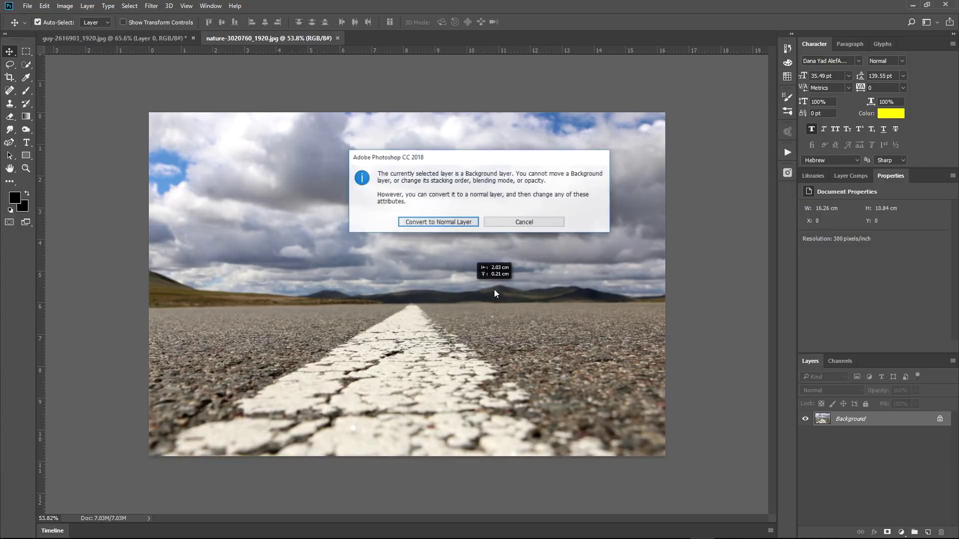
click(437, 223)
mouse_move(437, 225)
mouse_down()
mouse_move(289, 132)
mouse_move(390, 244)
mouse_move(365, 244)
mouse_up()
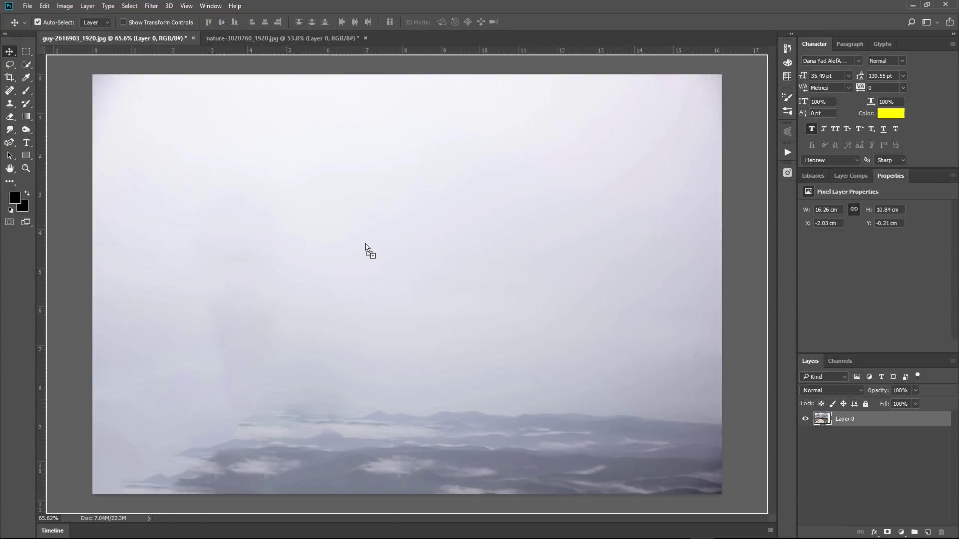
drag(365, 245, 365, 246)
scroll(365, 245, down, 3)
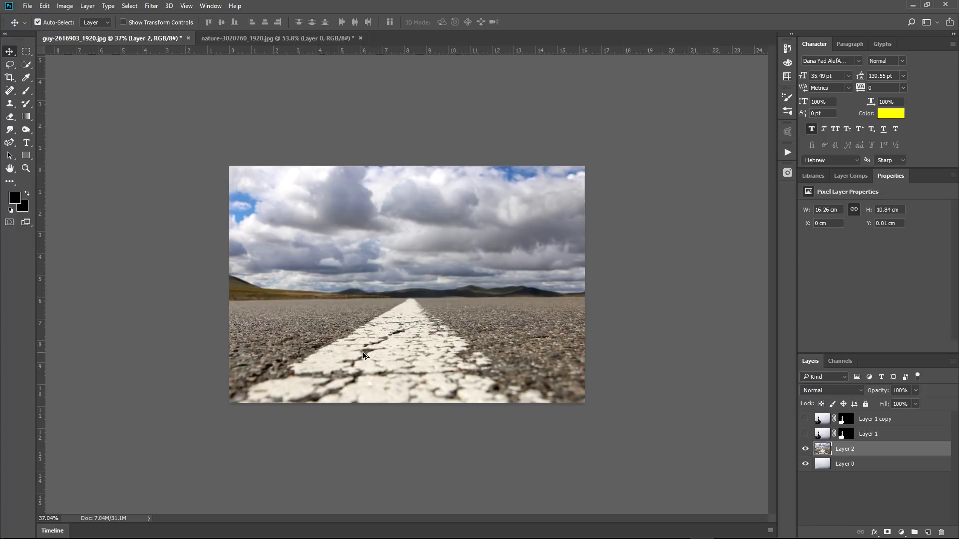
Lower Layer 2's opacity and transform it to 26.62 × 17.75 cm, covering the whole canvas
scroll(372, 314, down, 1)
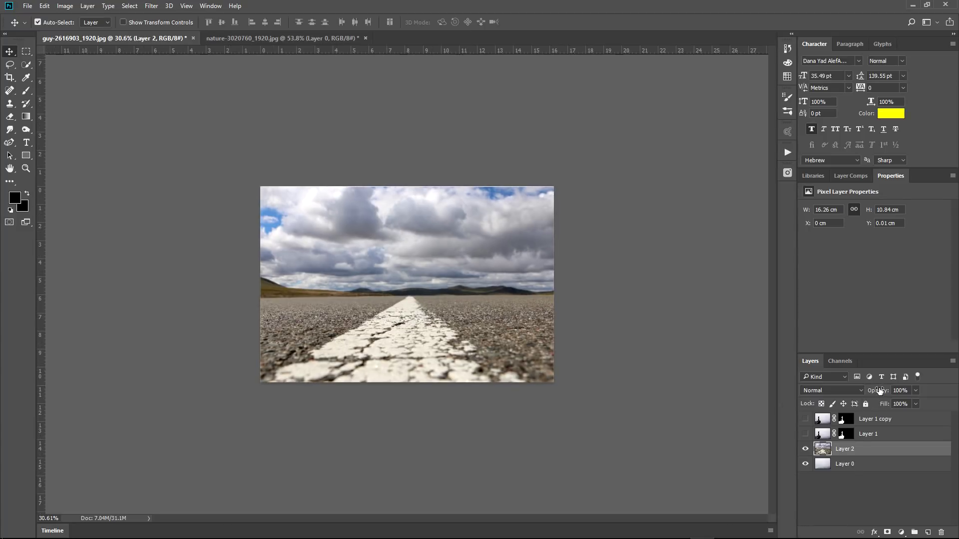
drag(881, 390, 829, 393)
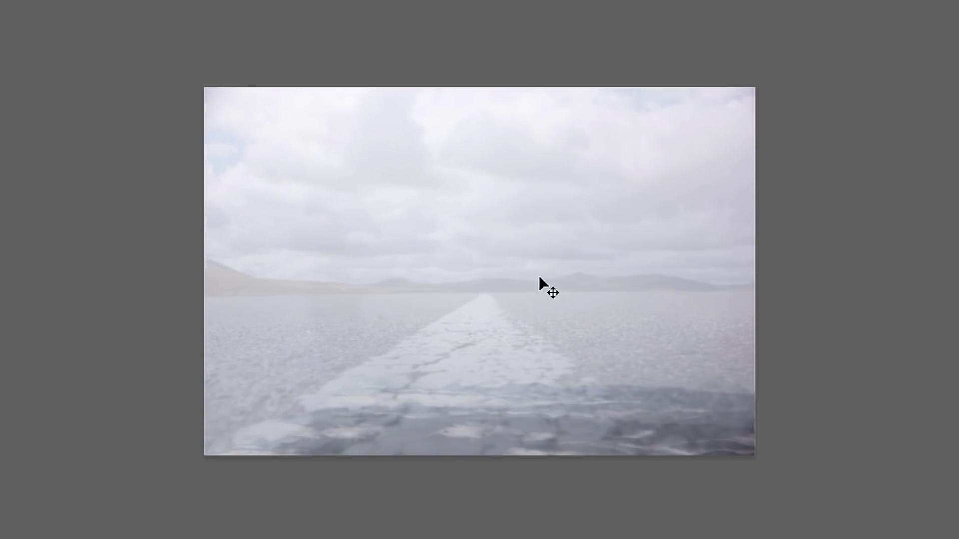
drag(486, 287, 486, 405)
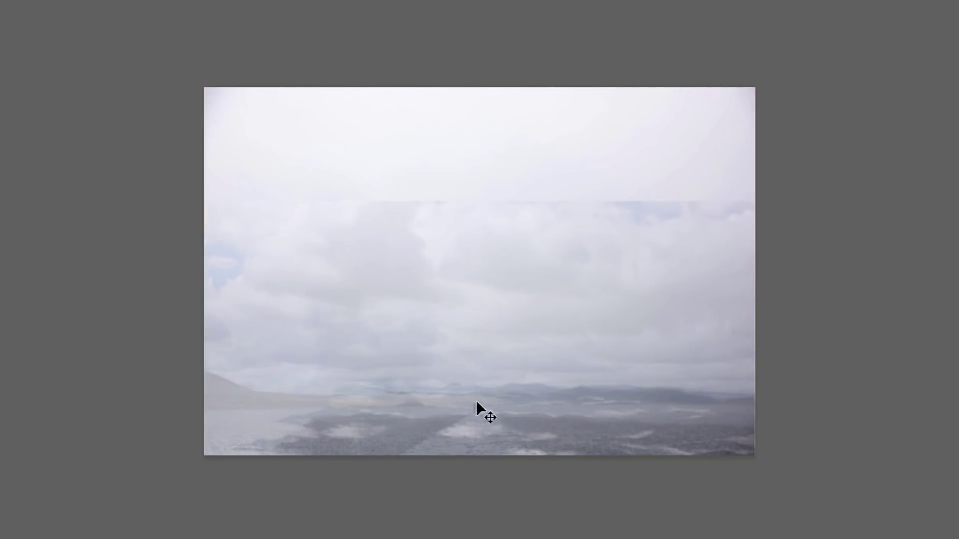
key(ctrl+t)
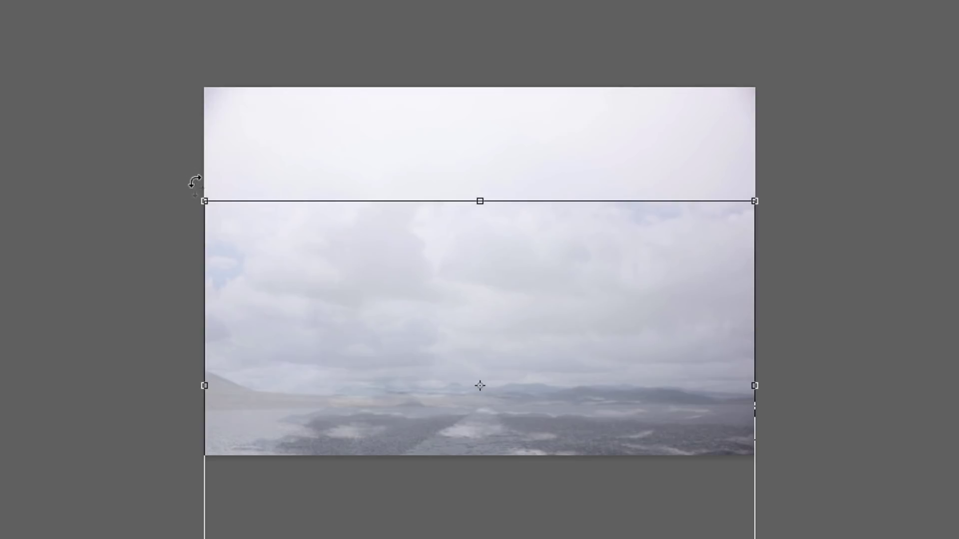
drag(204, 200, 0, 28)
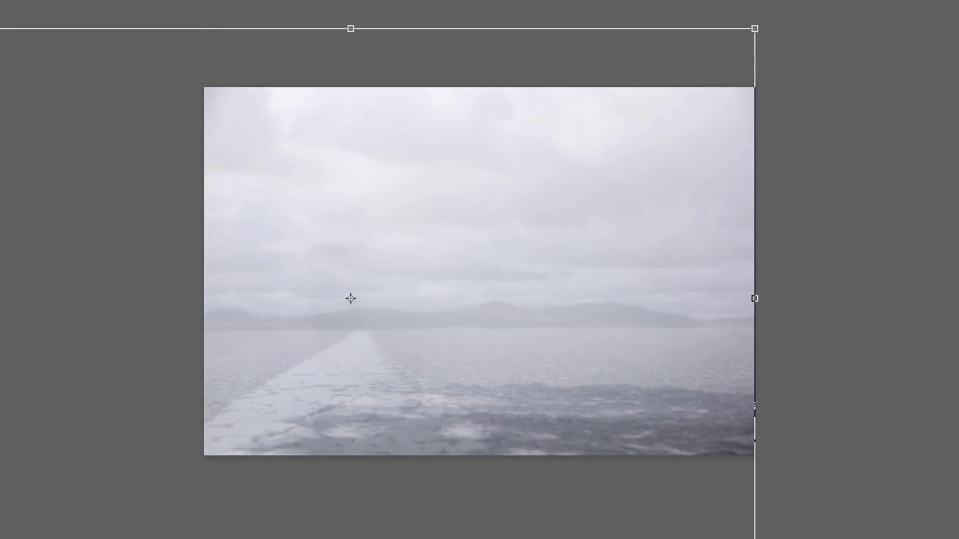
drag(619, 376, 618, 400)
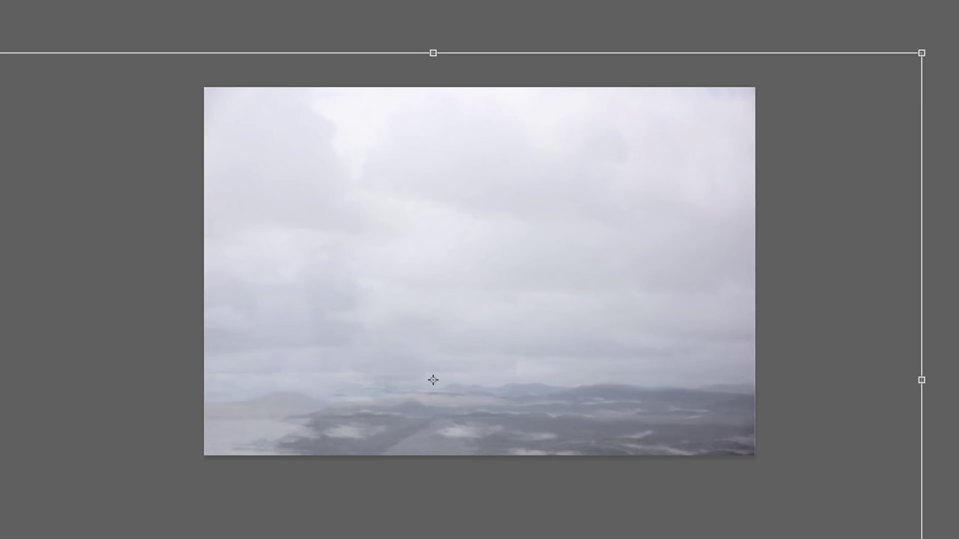
drag(0, 53, 17, 101)
drag(542, 290, 532, 276)
key(Return)
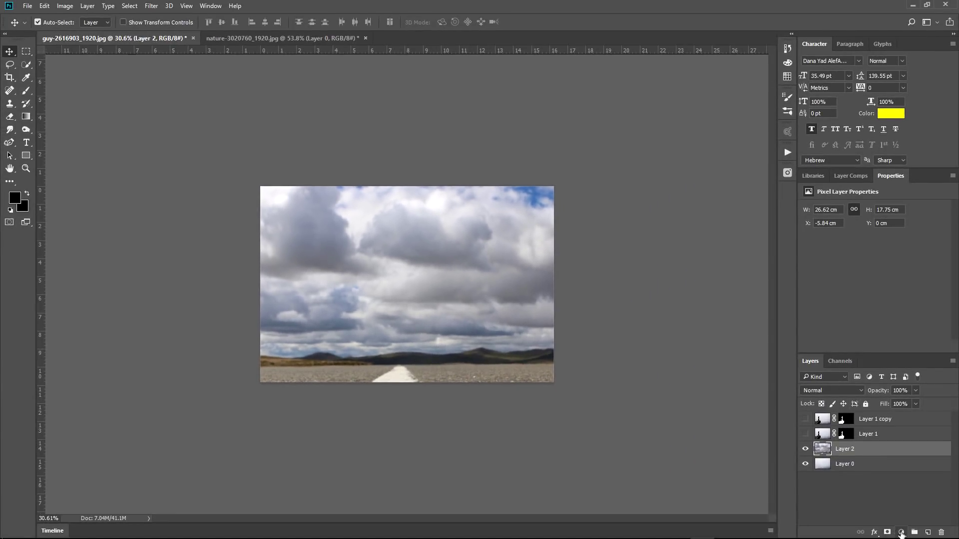
Add a white layer mask to Layer 2 and pick the Gradient tool with a transparent gradient
click(887, 533)
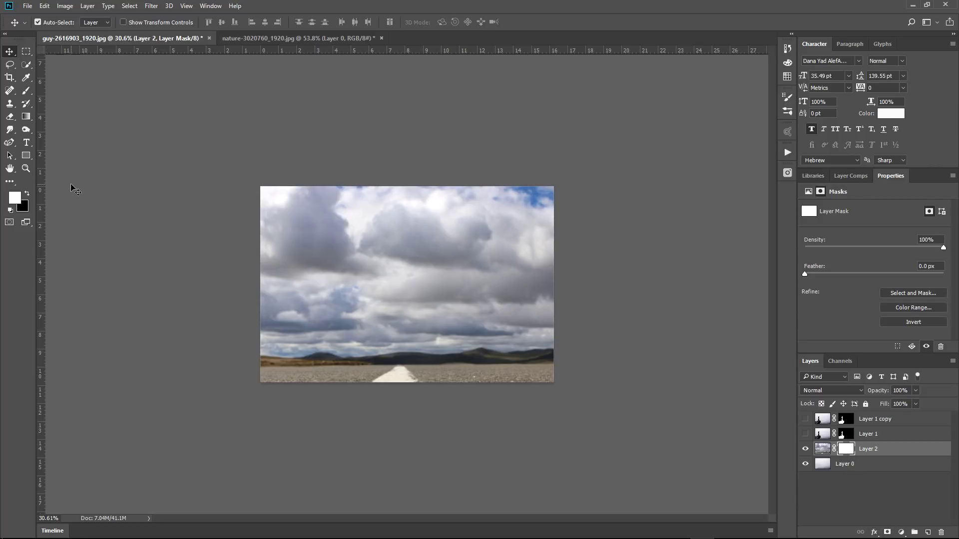
click(26, 117)
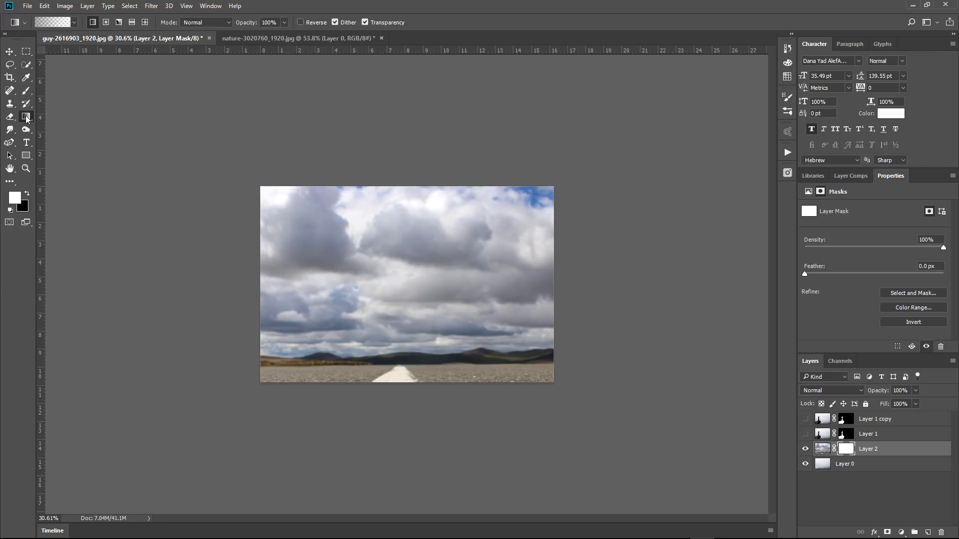
click(64, 22)
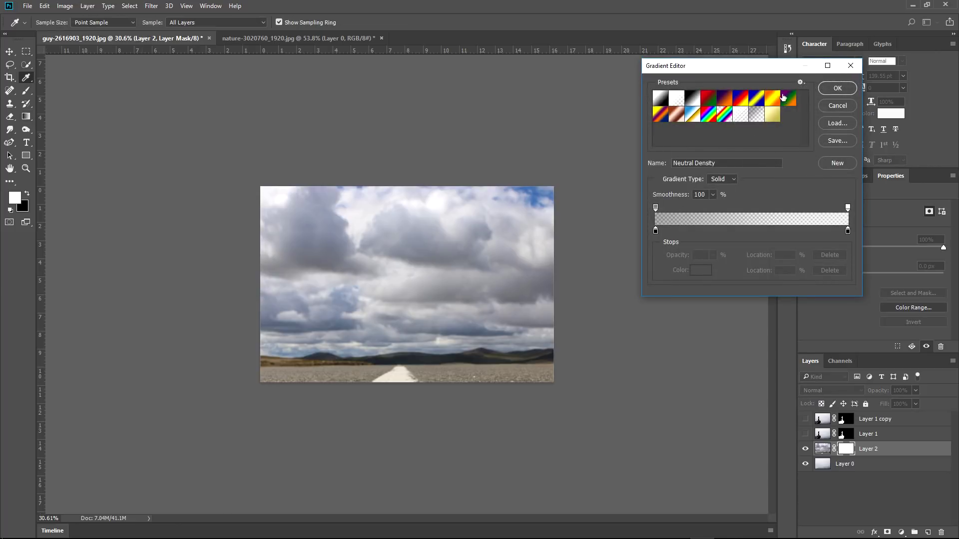
key(Return)
Draw vertical gradients on the mask until the road and hills fade into Layer 0
drag(403, 388, 401, 294)
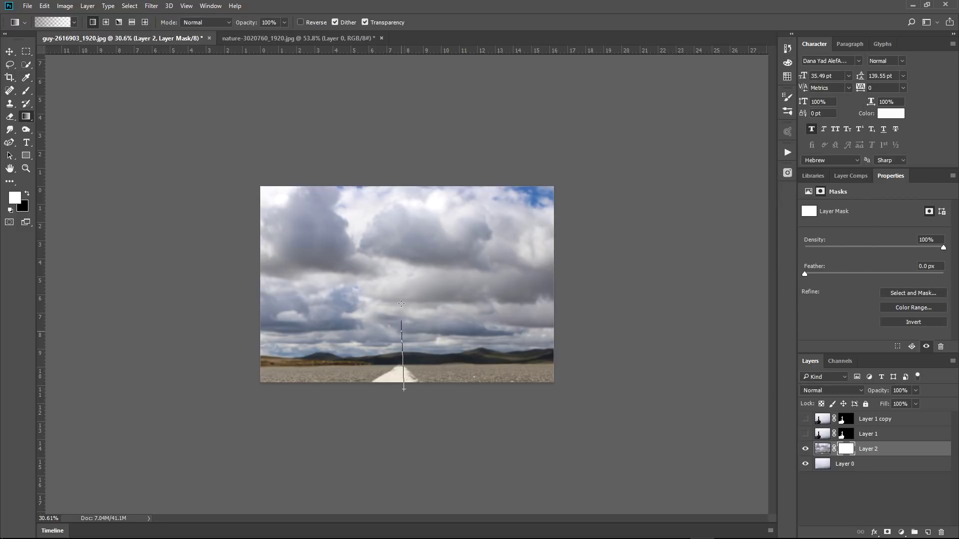
drag(402, 294, 321, 306)
drag(393, 296, 401, 294)
drag(399, 338, 399, 338)
drag(401, 397, 397, 325)
drag(400, 393, 399, 331)
drag(400, 370, 405, 365)
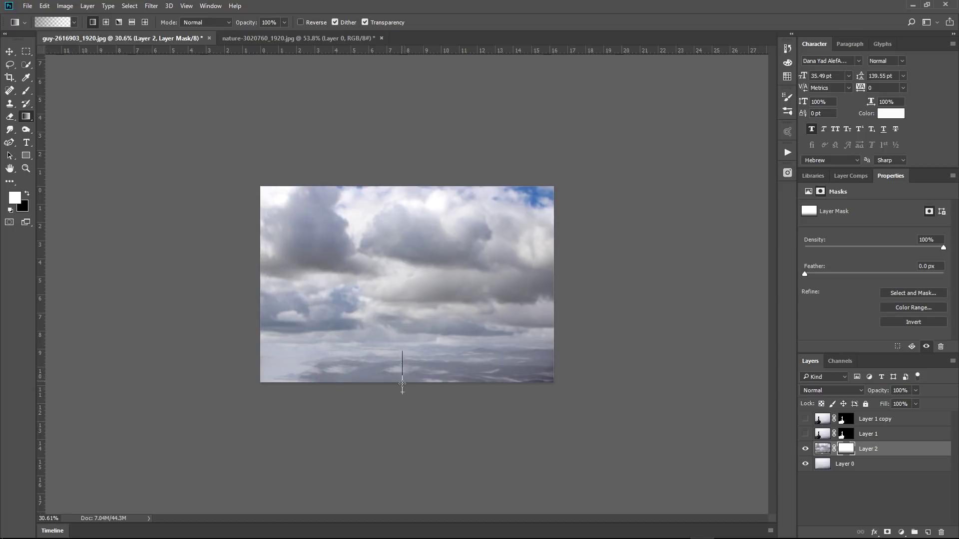
drag(403, 382, 399, 362)
scroll(471, 382, down, 2)
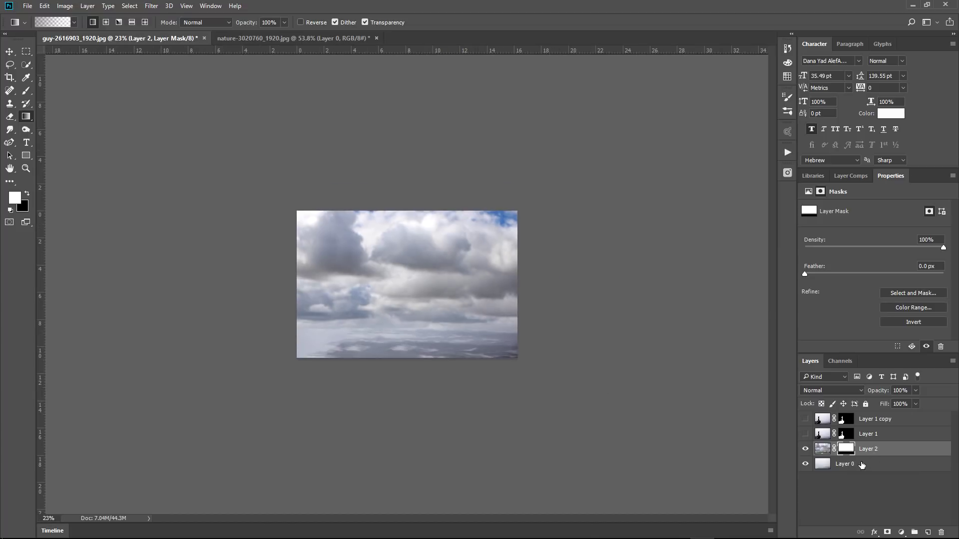
Convert Layer 2 and Layer 0 together into one smart object
click(861, 465)
click(877, 450)
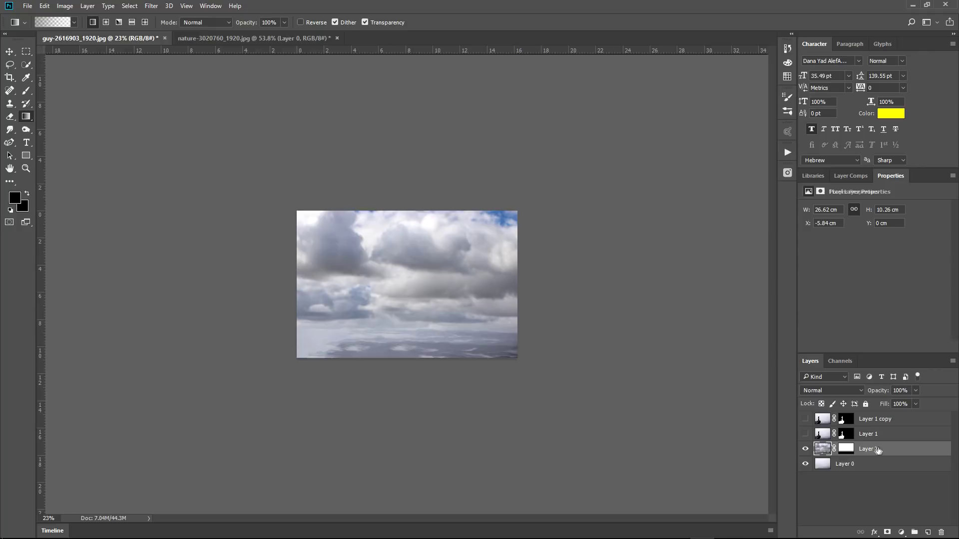
ctrl+click(857, 464)
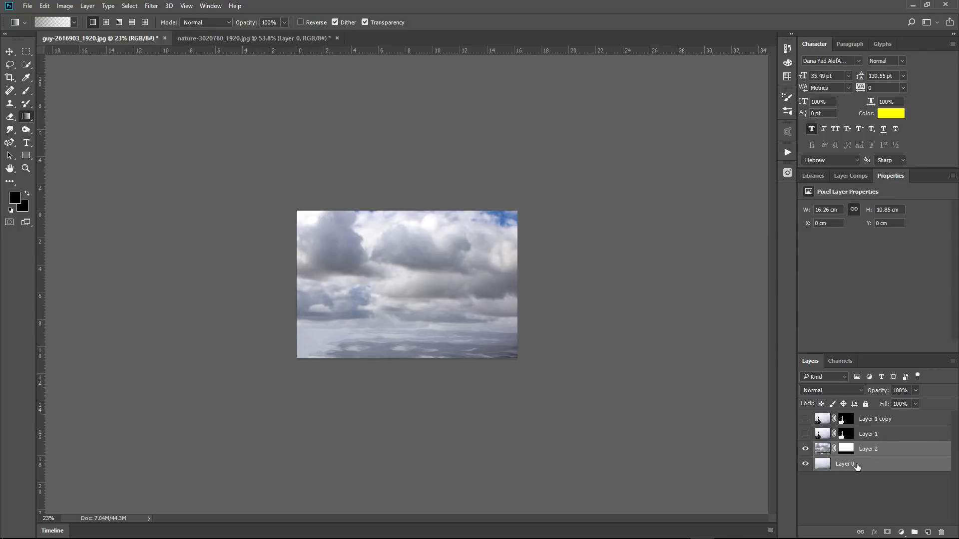
right_click(878, 463)
click(871, 453)
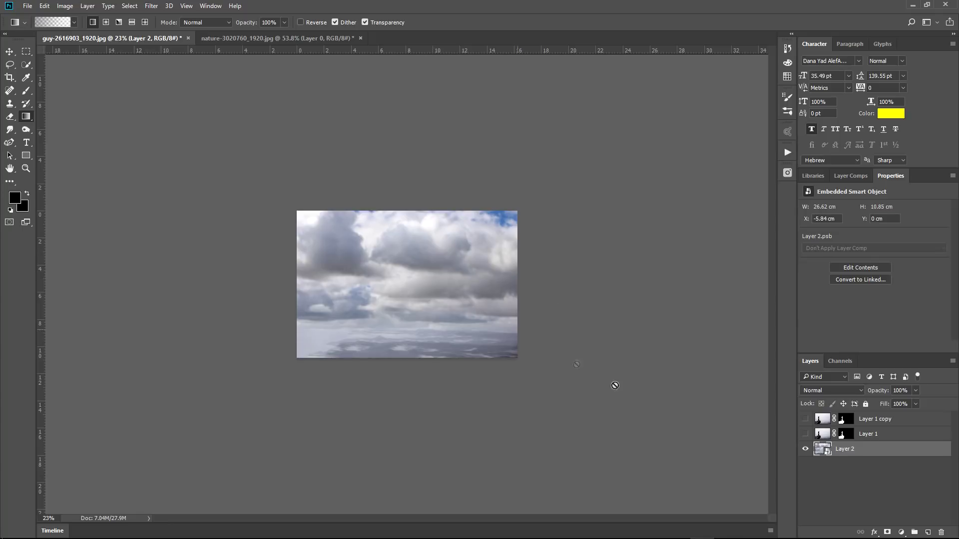
Show the hiker cutout Layer 1 copy above the cloud smart object
click(805, 420)
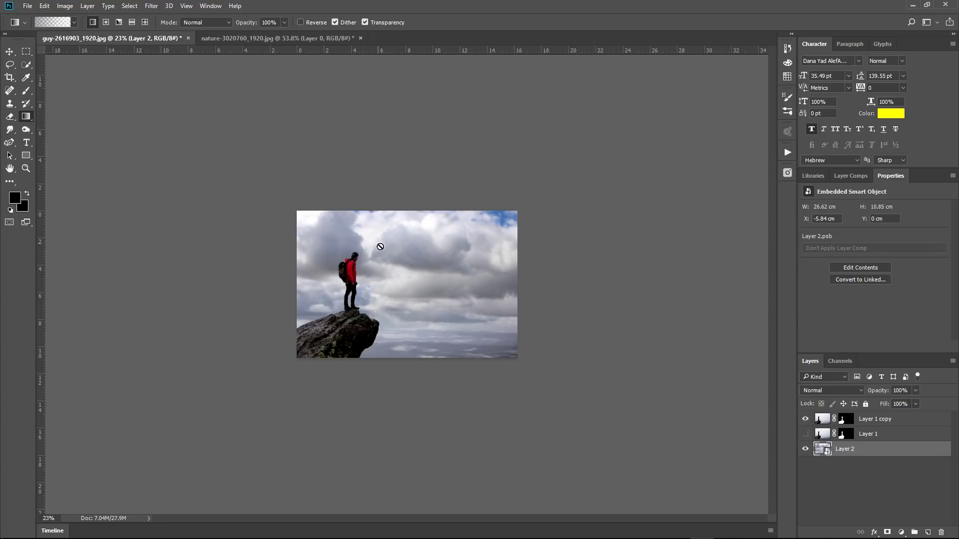
scroll(352, 255, up, 3)
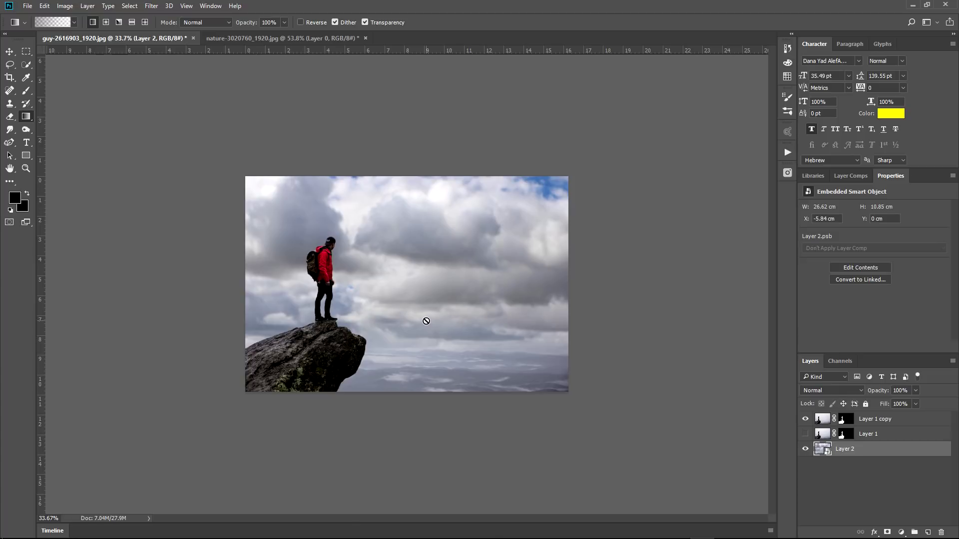
scroll(389, 302, down, 2)
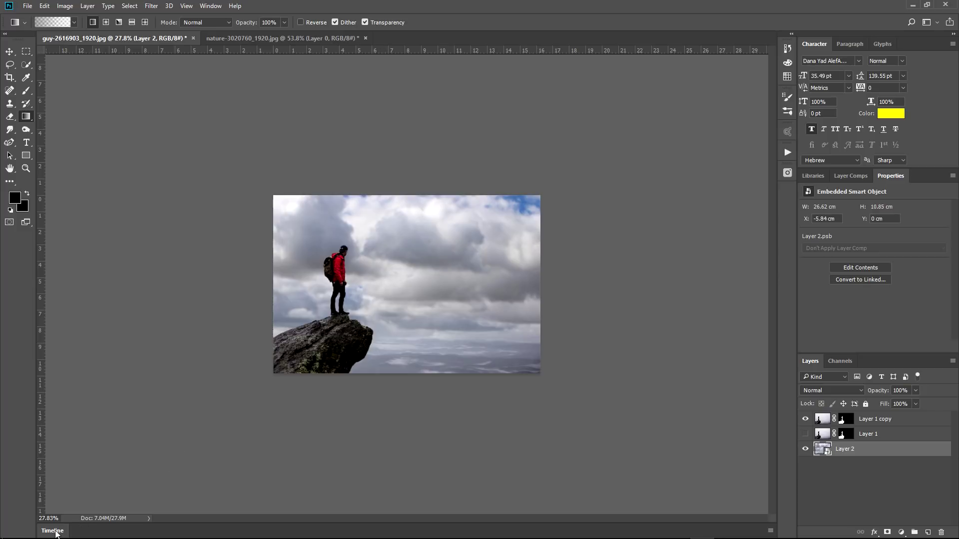
click(54, 531)
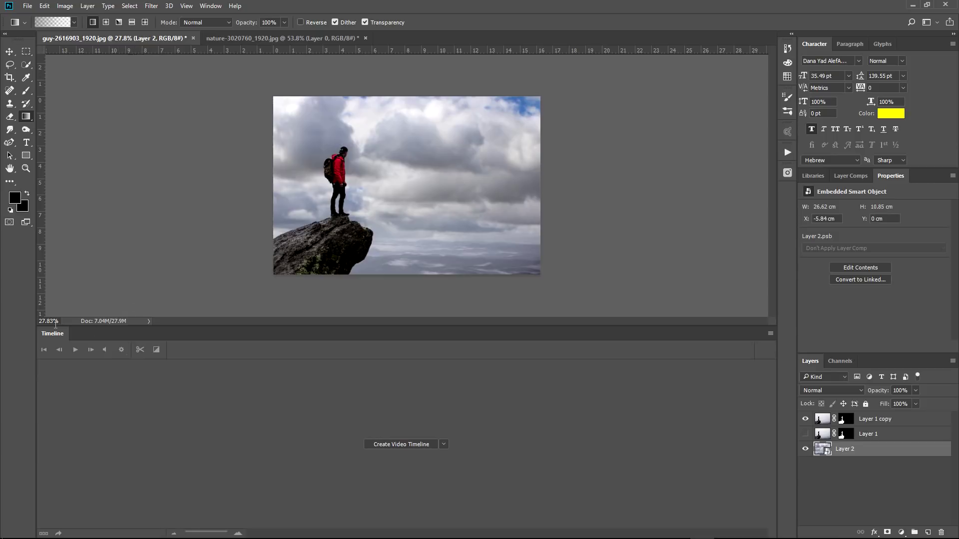
Create a video timeline with tracks for Layer 1 copy, Layer 1 and Layer 2
click(210, 6)
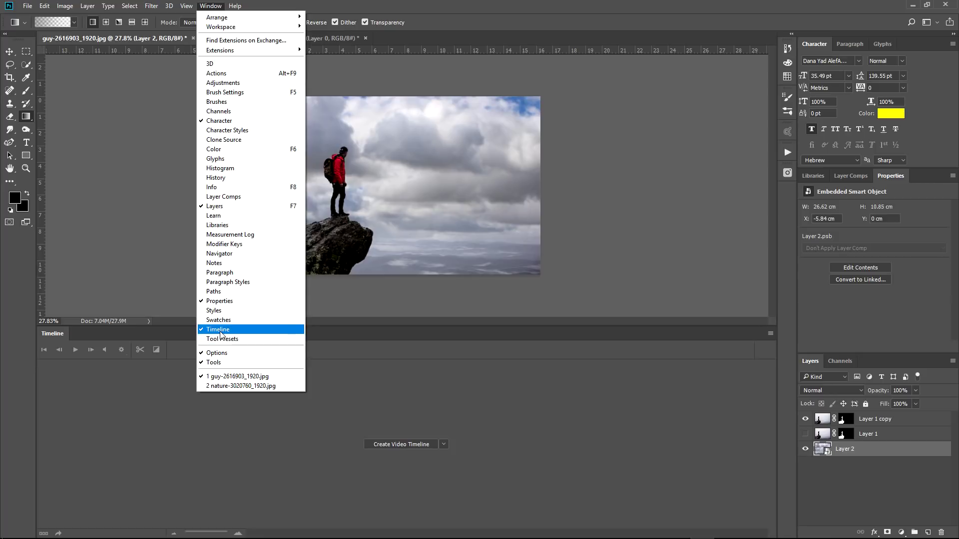
click(398, 451)
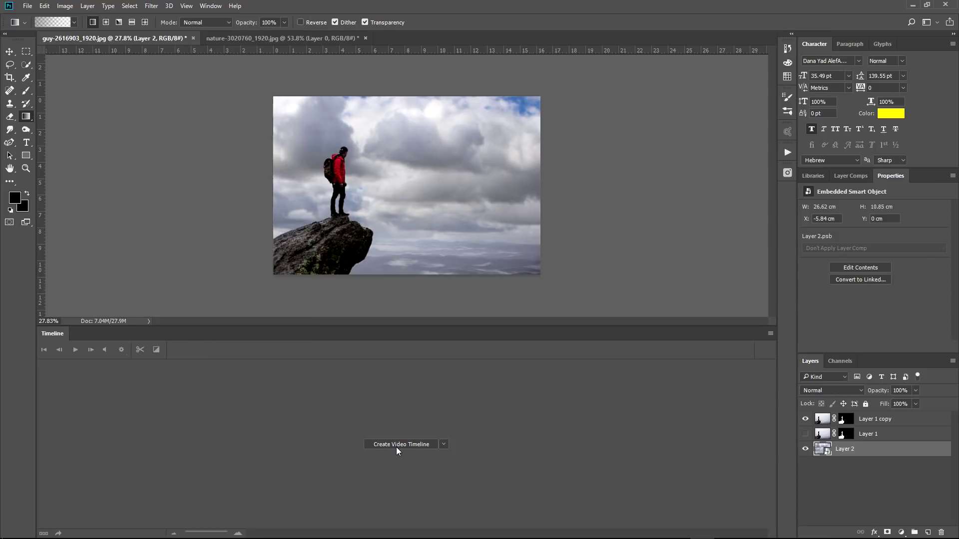
click(406, 447)
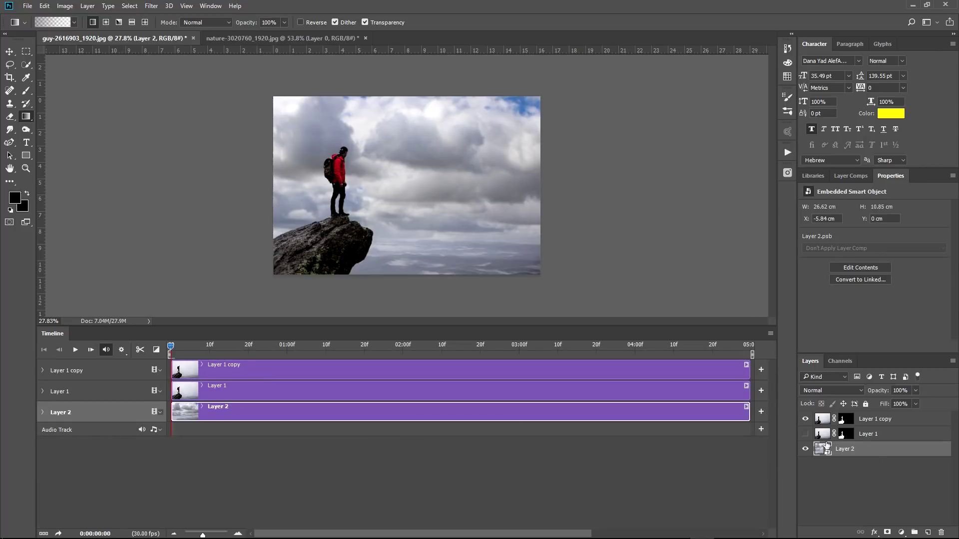
click(805, 434)
Delete the unused Layer 1 and return the playhead to frame 0
click(820, 436)
key(Delete)
click(190, 369)
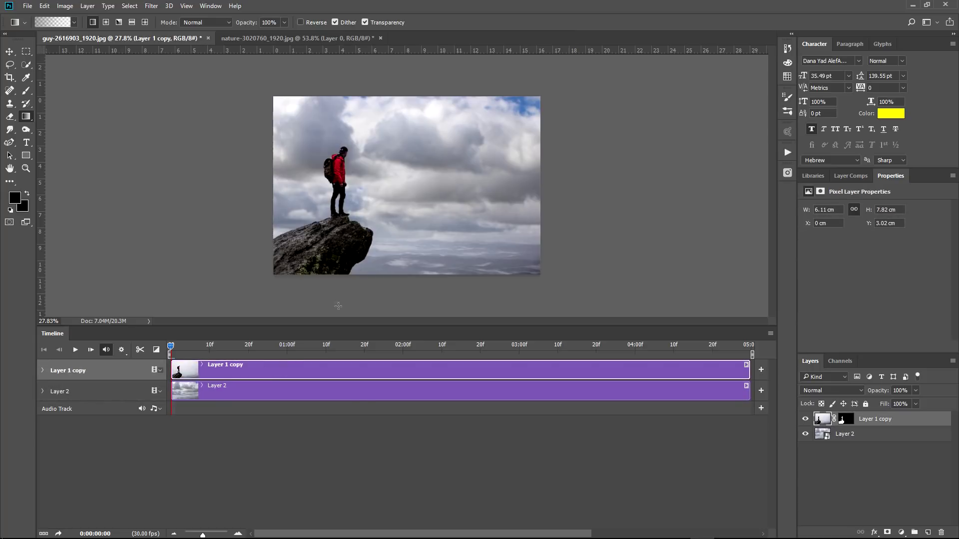
click(333, 391)
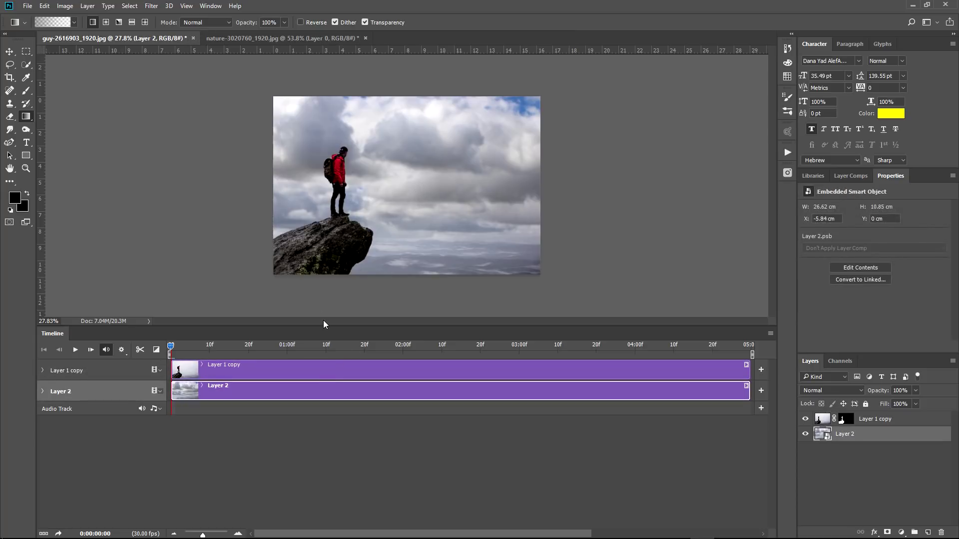
click(43, 371)
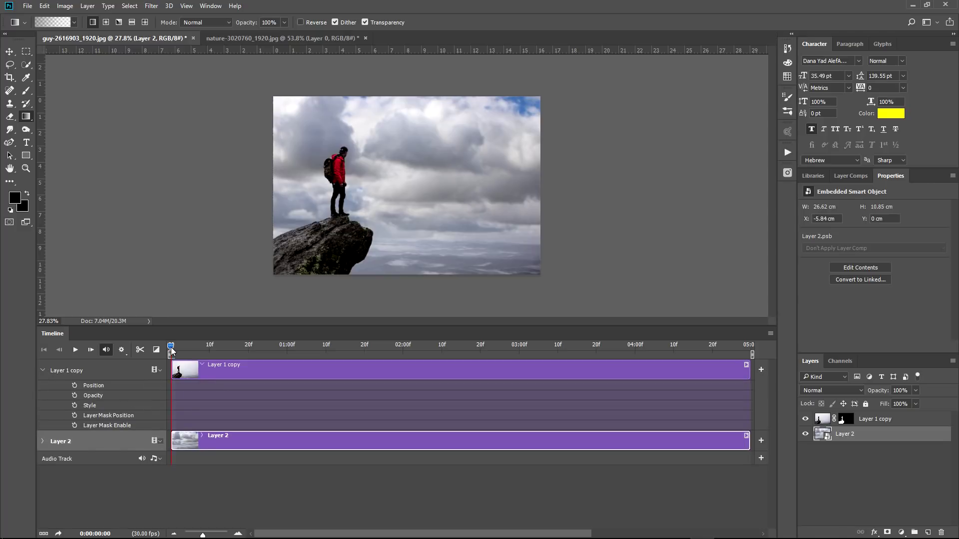
drag(171, 345, 186, 345)
key(Home)
Convert Layer 1 copy to a smart object and set its Transform keyframe at frame 0
click(893, 420)
right_click(893, 420)
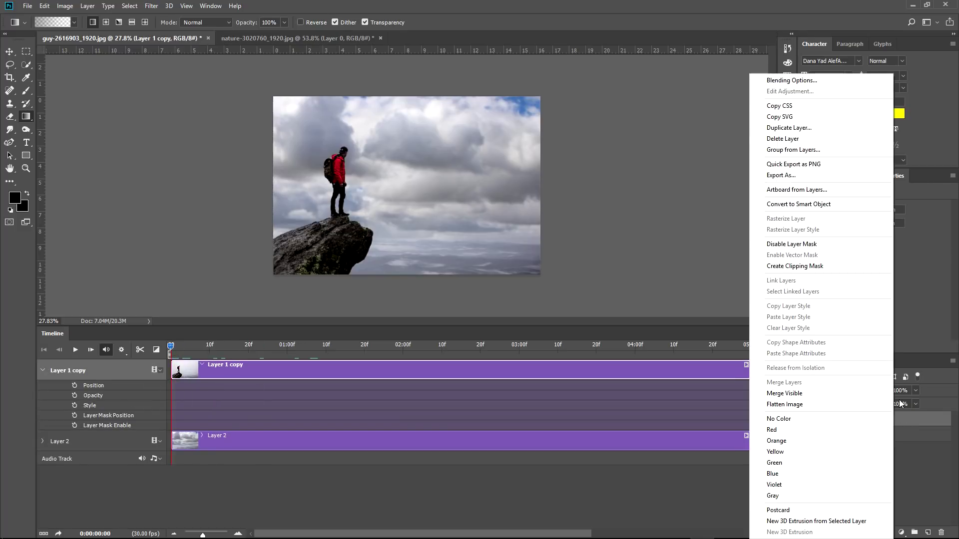
click(802, 204)
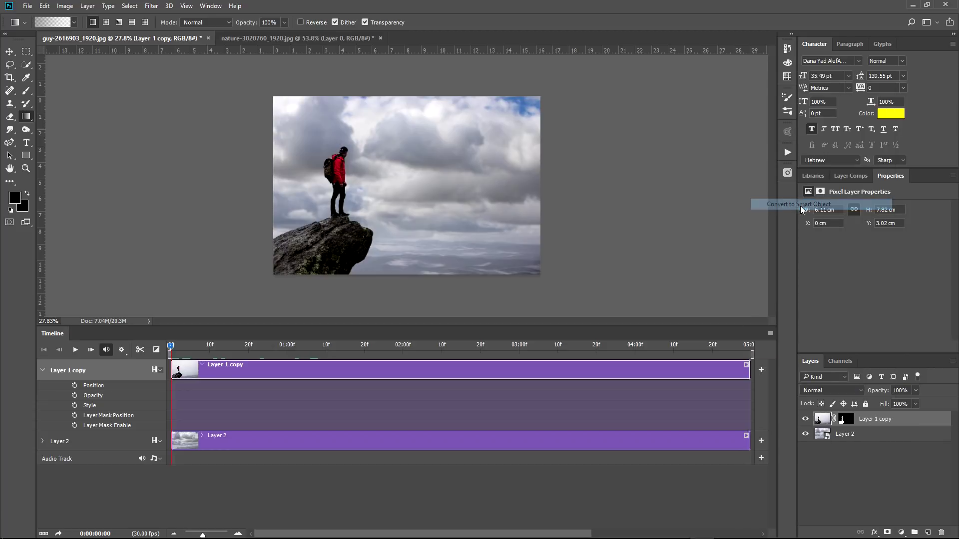
click(42, 370)
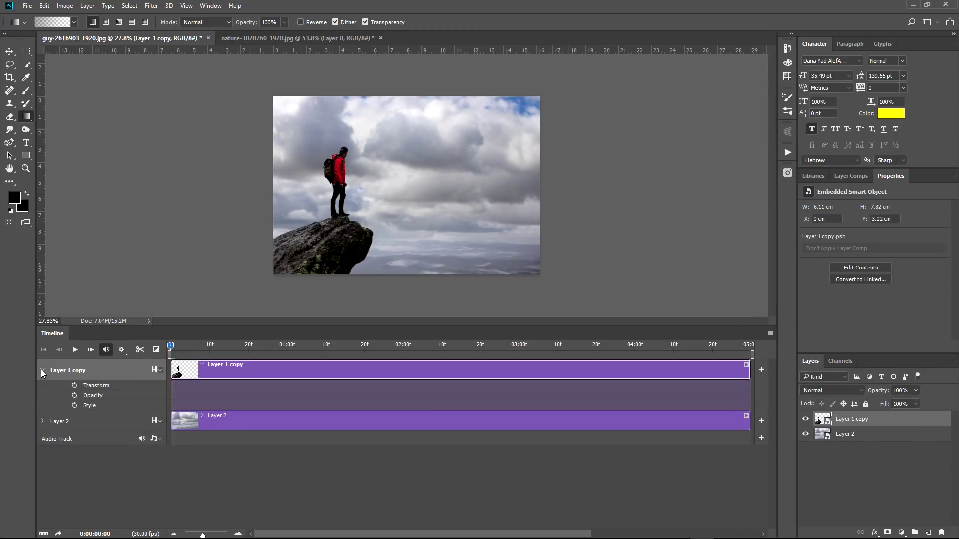
click(75, 385)
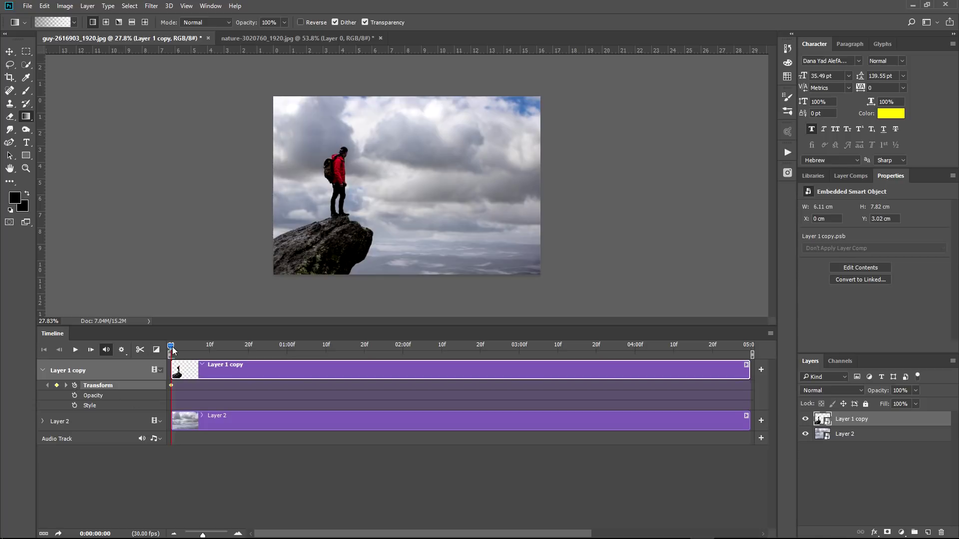
drag(178, 351, 165, 355)
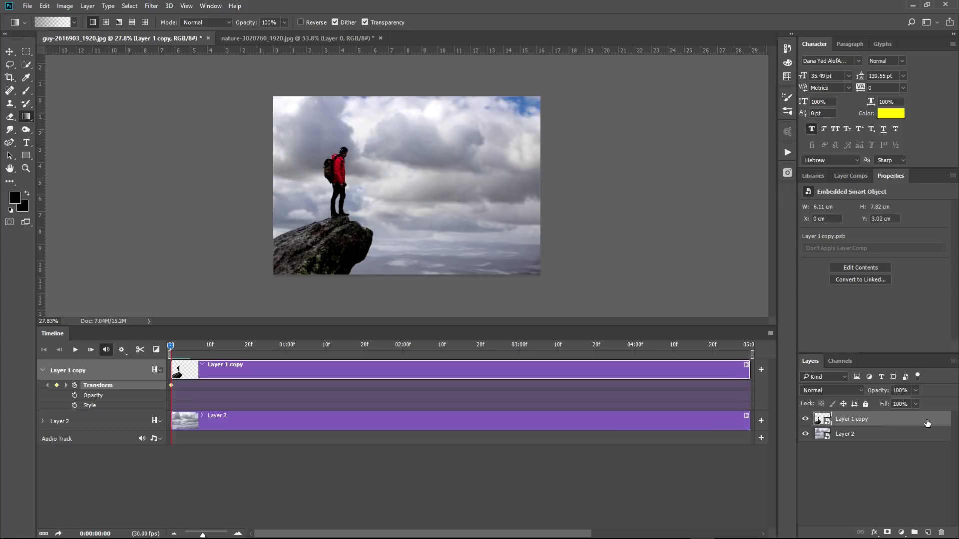
double_click(927, 423)
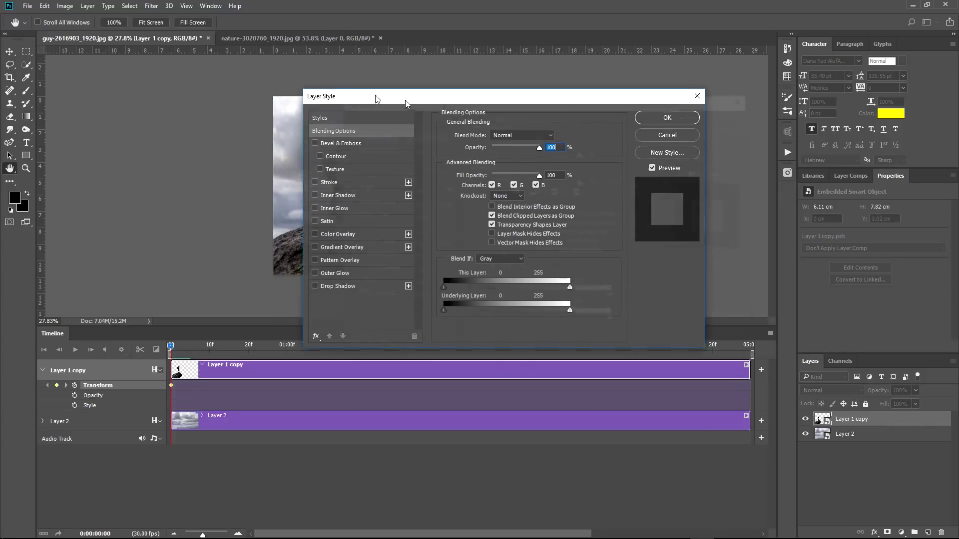
click(495, 215)
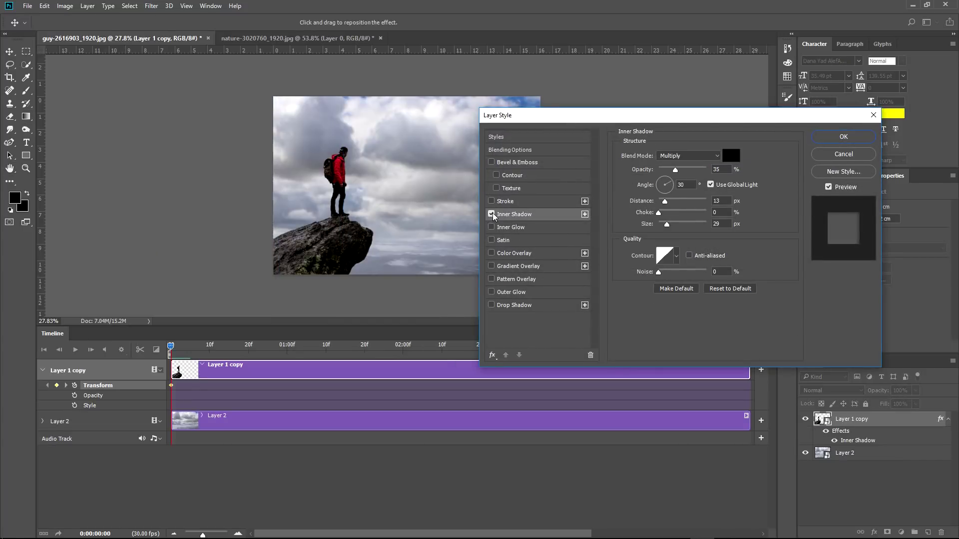
click(838, 155)
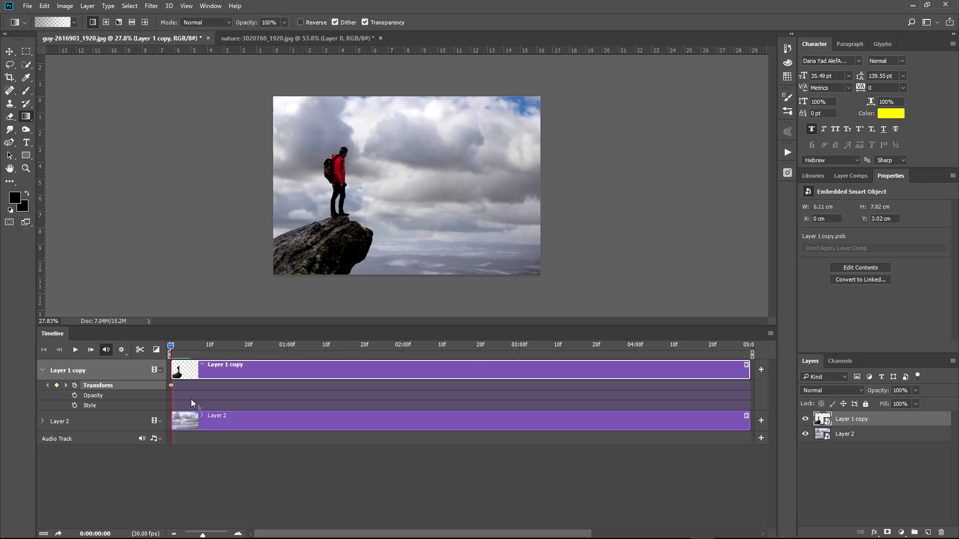
mouse_move(172, 384)
mouse_down()
mouse_move(273, 382)
mouse_move(169, 389)
mouse_up()
Scale the hiker layer up to about 122% at frame 0
key(ctrl+t)
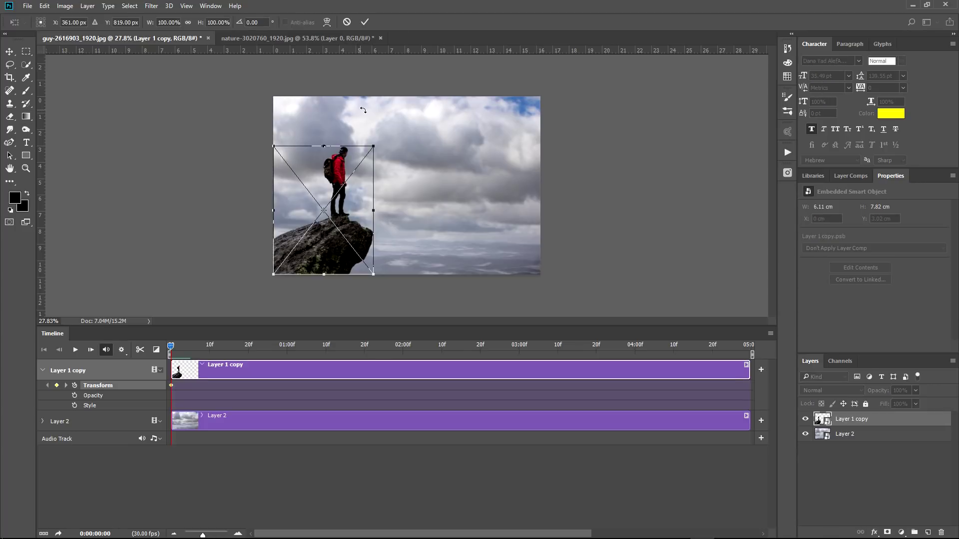
mouse_move(383, 135)
mouse_down()
mouse_move(412, 97)
mouse_move(395, 118)
mouse_up()
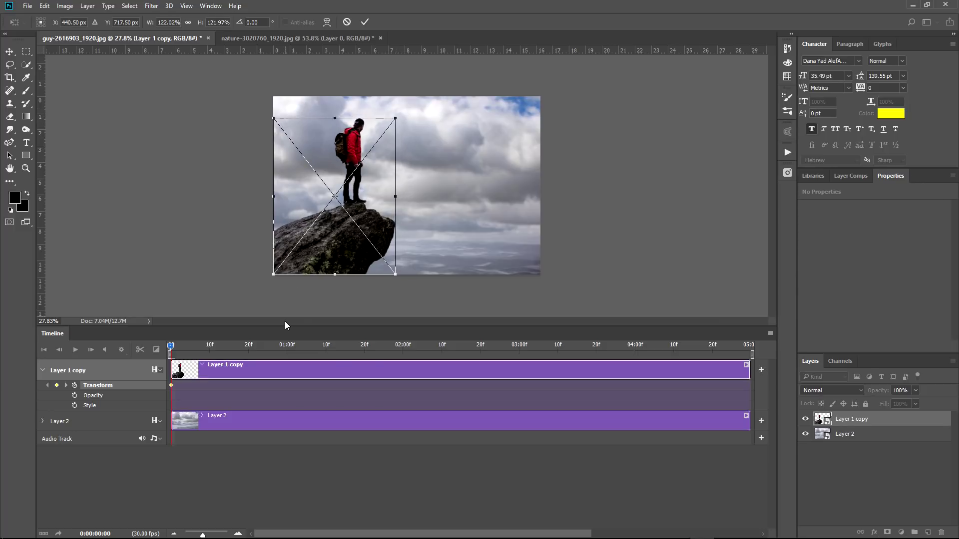
key(Return)
At the clip's last frame, shrink the hiker layer to about 96%
drag(171, 346, 753, 370)
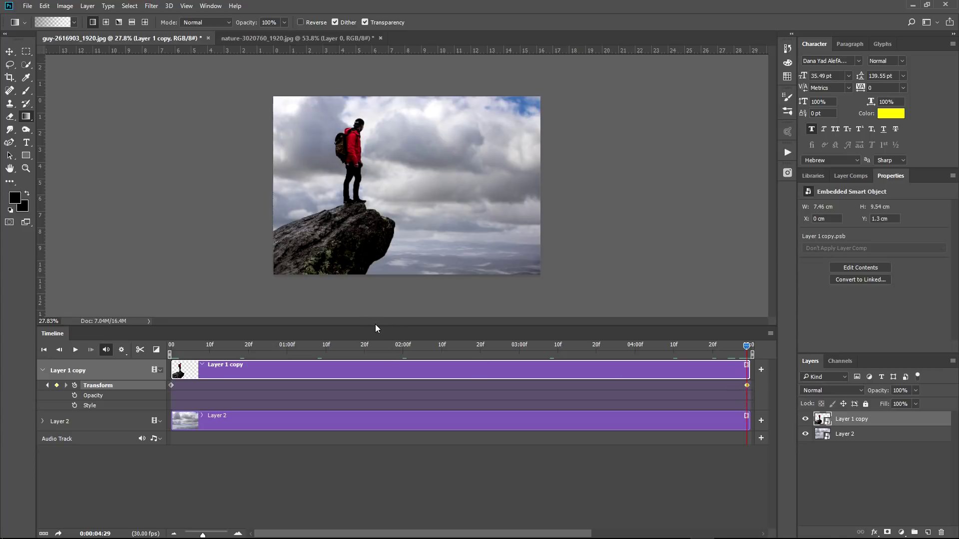
key(ctrl+t)
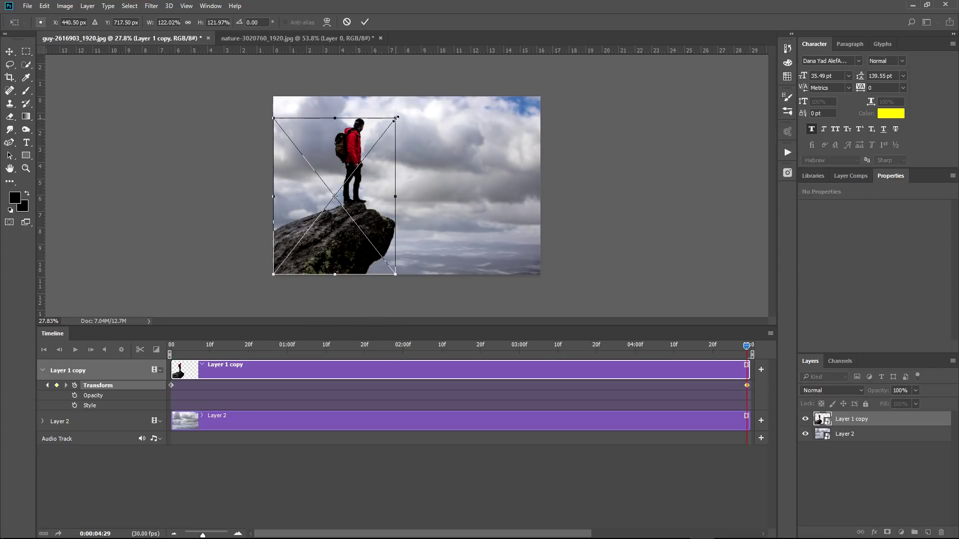
drag(395, 119, 369, 152)
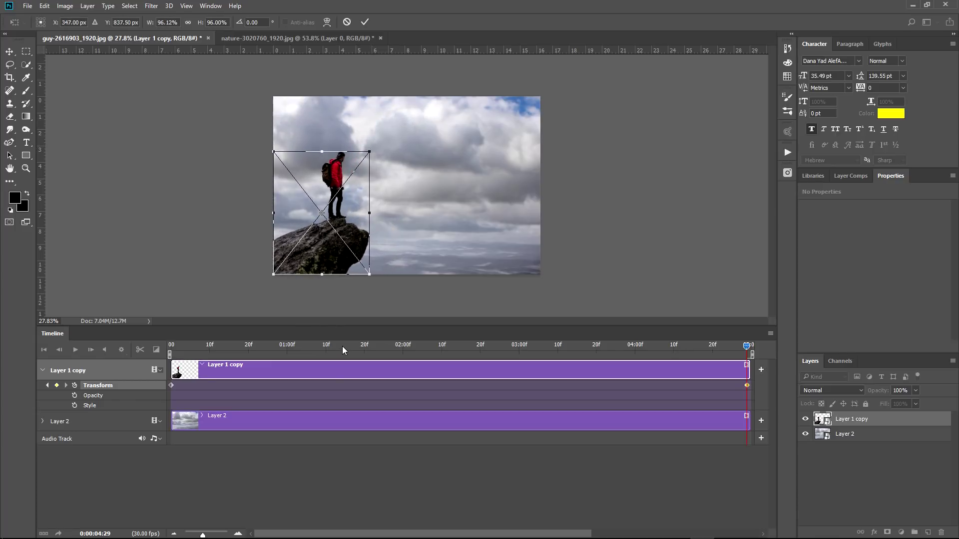
key(Return)
key(g)
click(743, 346)
Play back the animation to preview the hiker's zoom
drag(715, 348, 170, 382)
key(space)
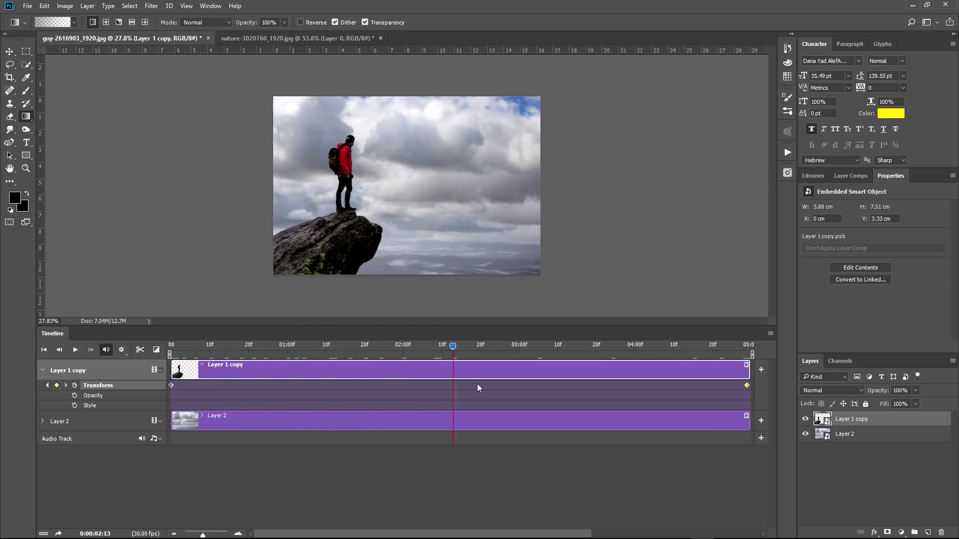
key(space)
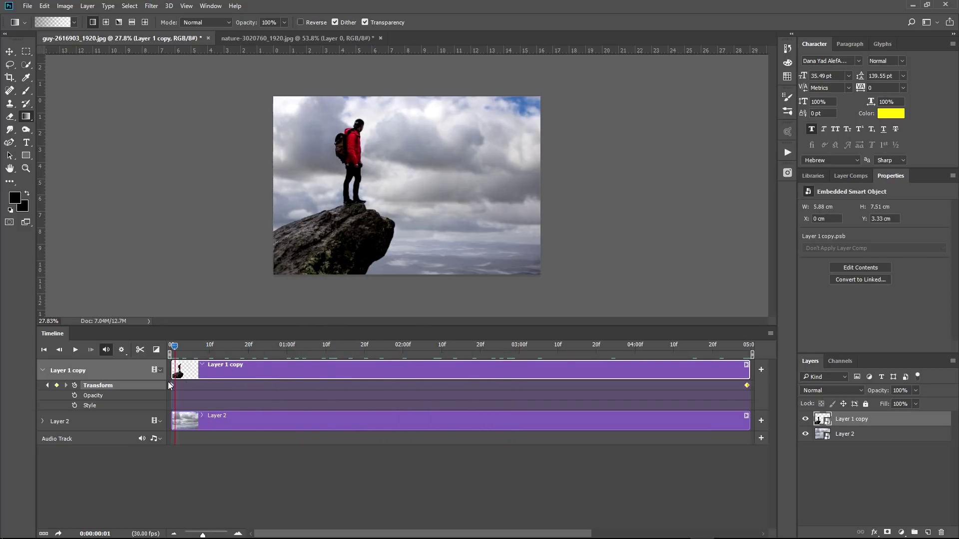
click(185, 419)
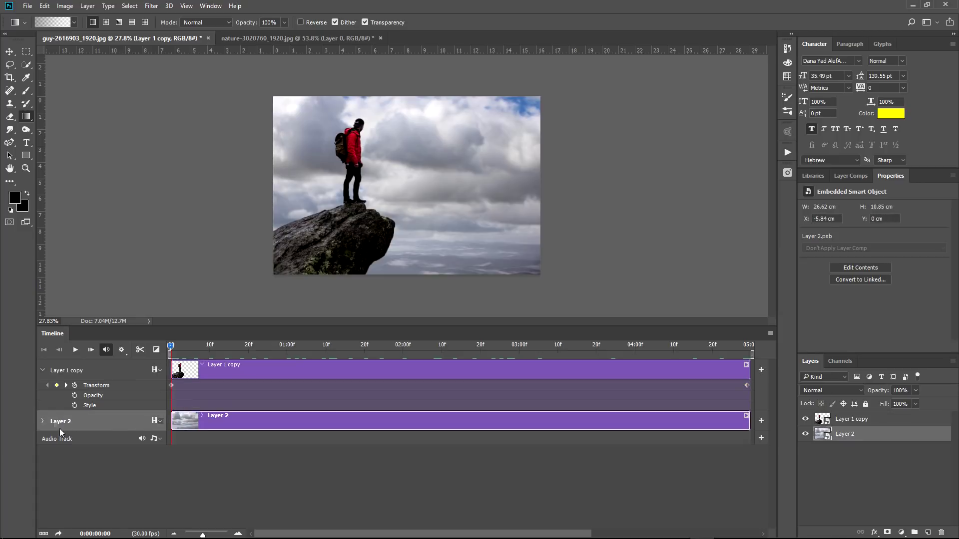
Keyframe Layer 2 at normal size at frame 0 and enlarged past the canvas at the end
click(43, 421)
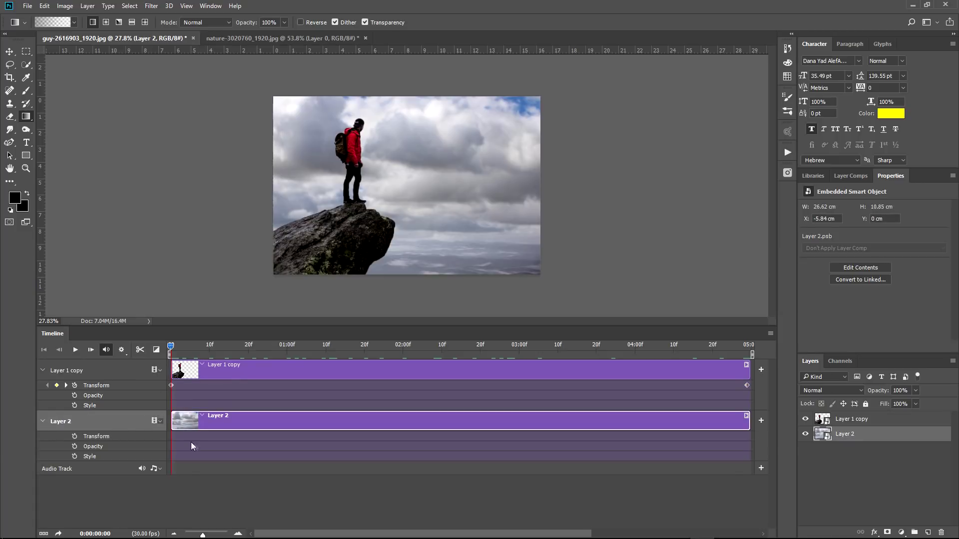
click(75, 436)
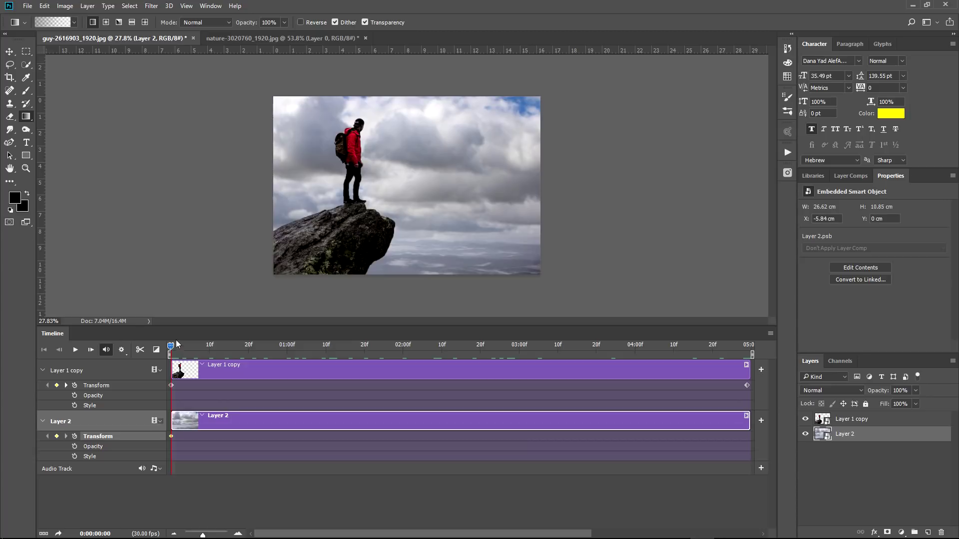
key(space)
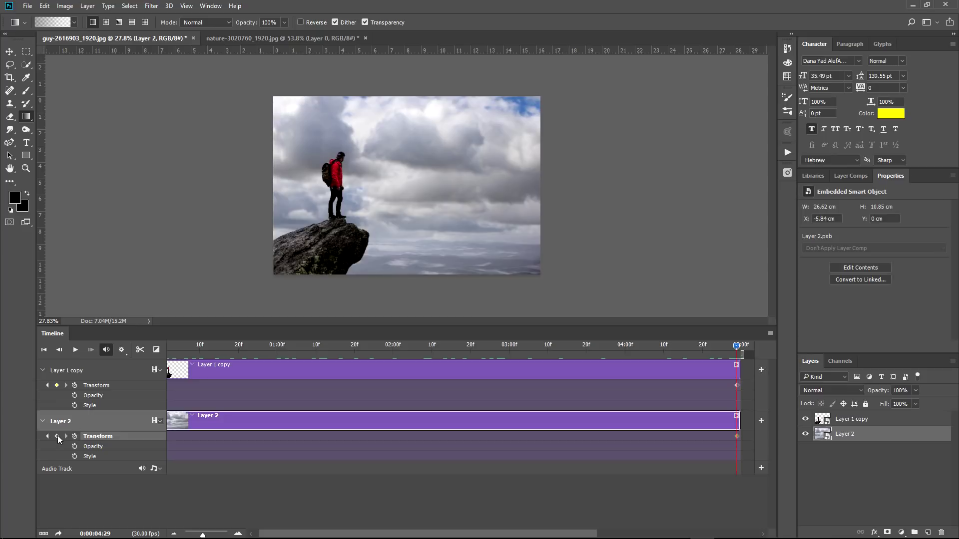
key(ctrl+t)
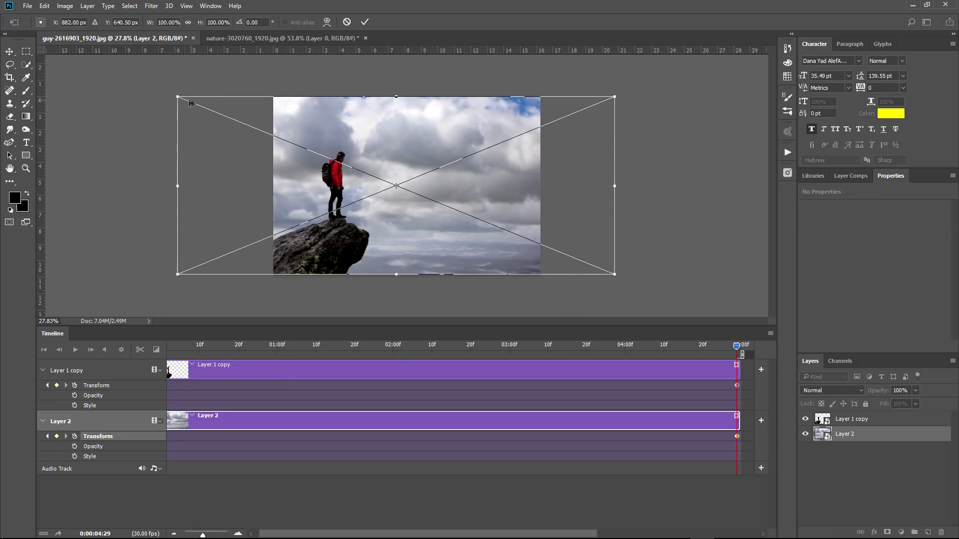
drag(176, 95, 105, 66)
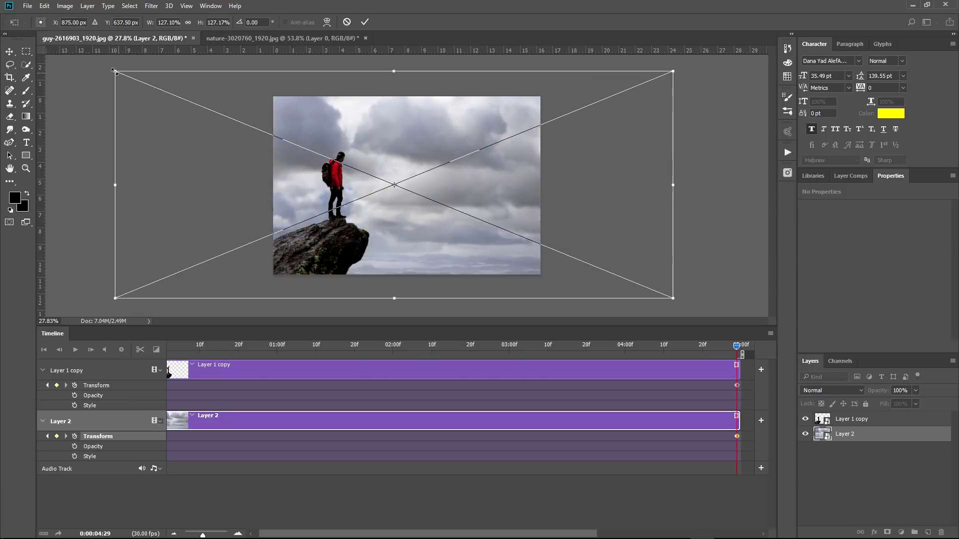
key(Return)
key(g)
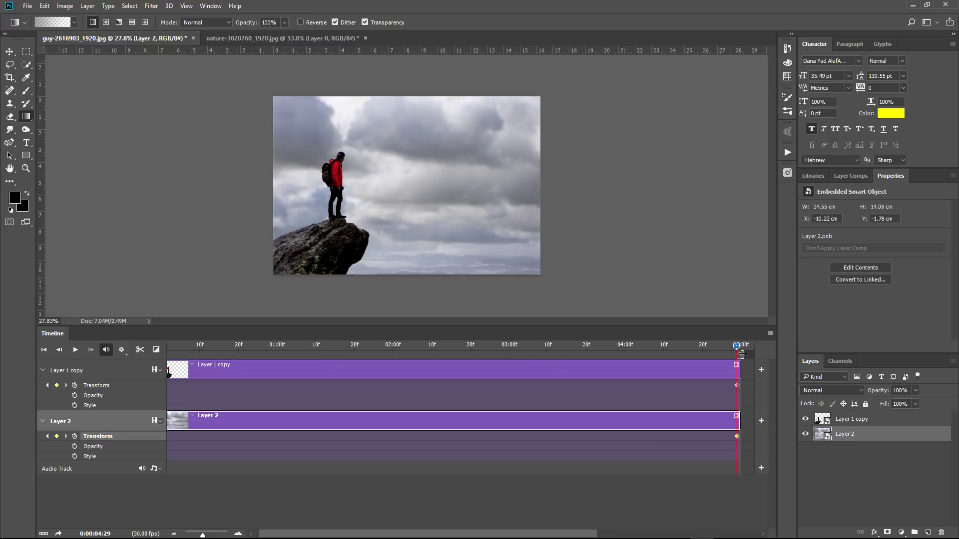
mouse_move(720, 347)
mouse_down()
mouse_move(327, 354)
mouse_move(128, 370)
mouse_up()
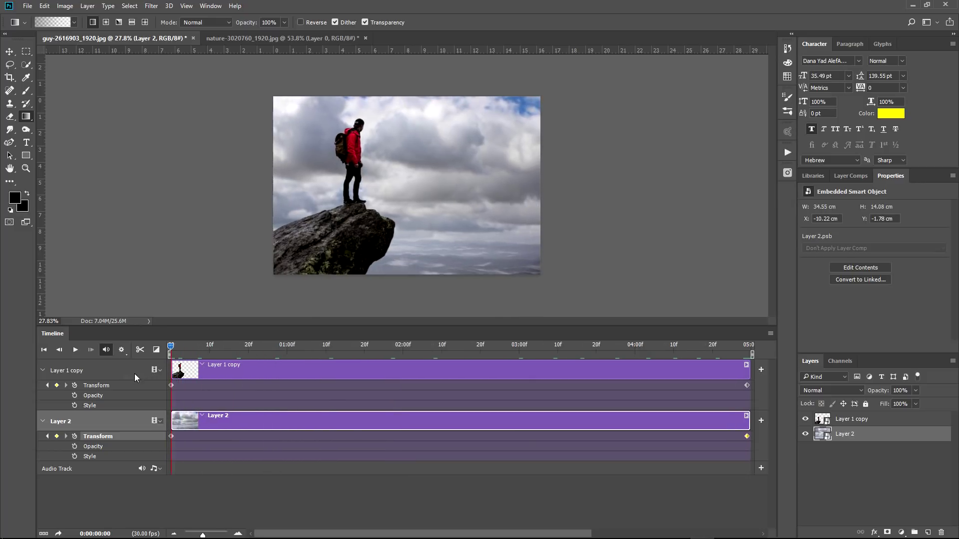
shift+click(861, 421)
Merge the selected Layer 1 copy and Layer 2 into one smart object
right_click(890, 422)
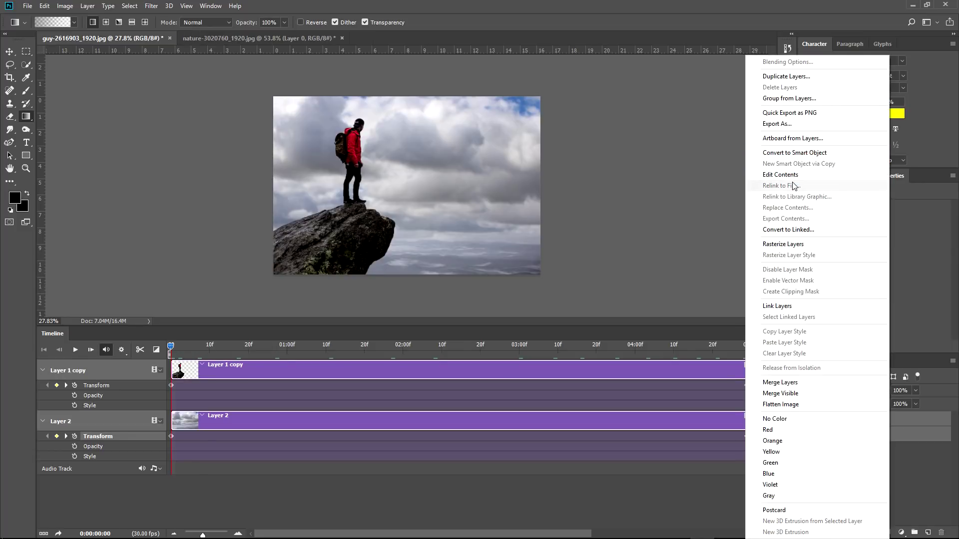
click(794, 153)
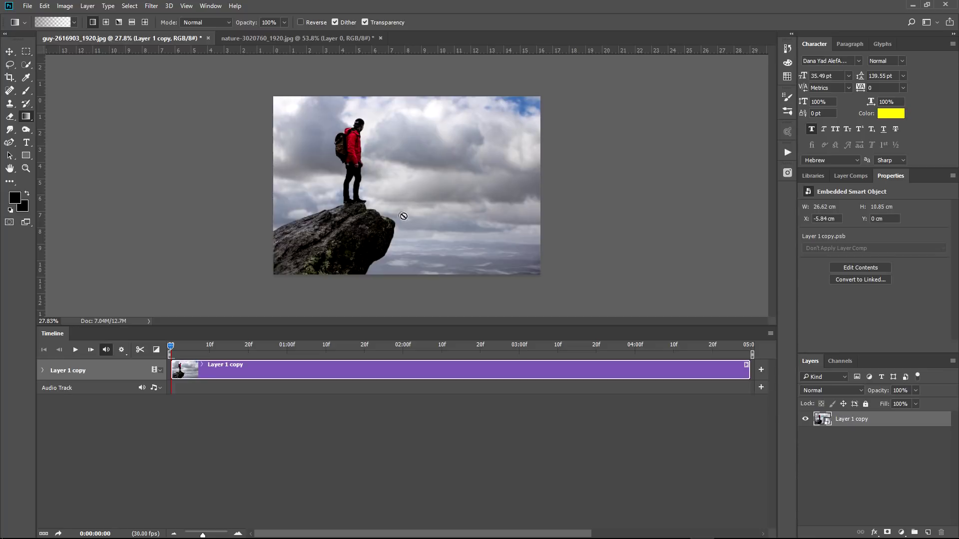
click(151, 6)
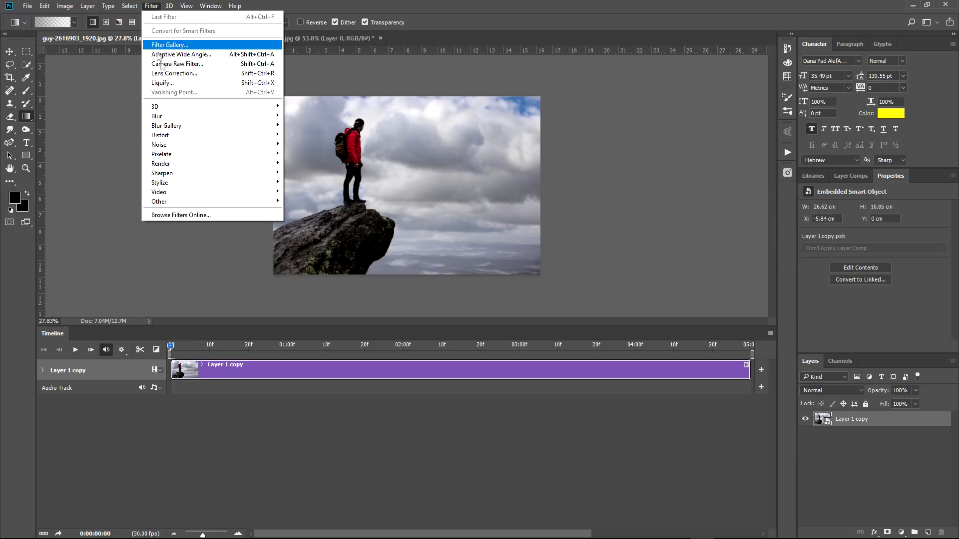
Apply a Camera Raw smart filter with warm split-toned highlights and vibrance -25
click(177, 65)
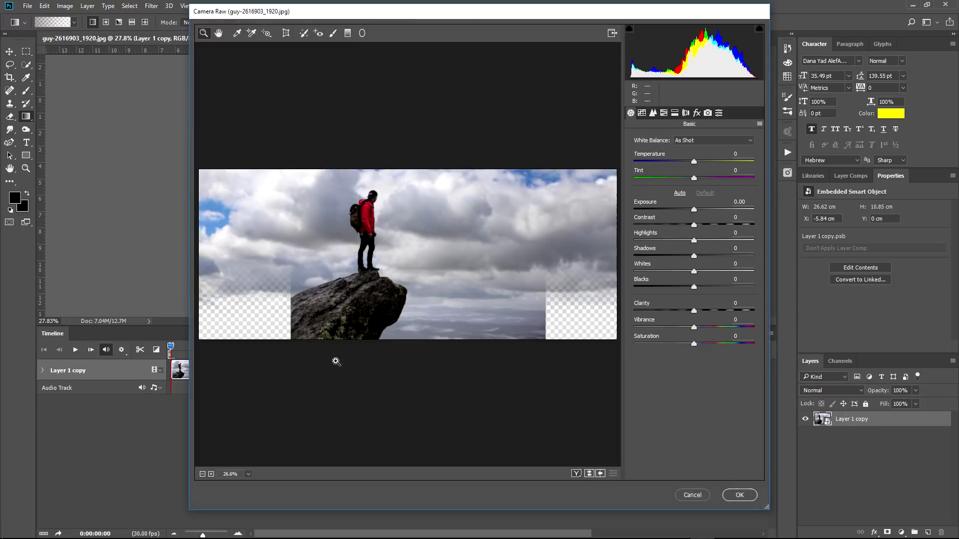
click(392, 269)
click(467, 310)
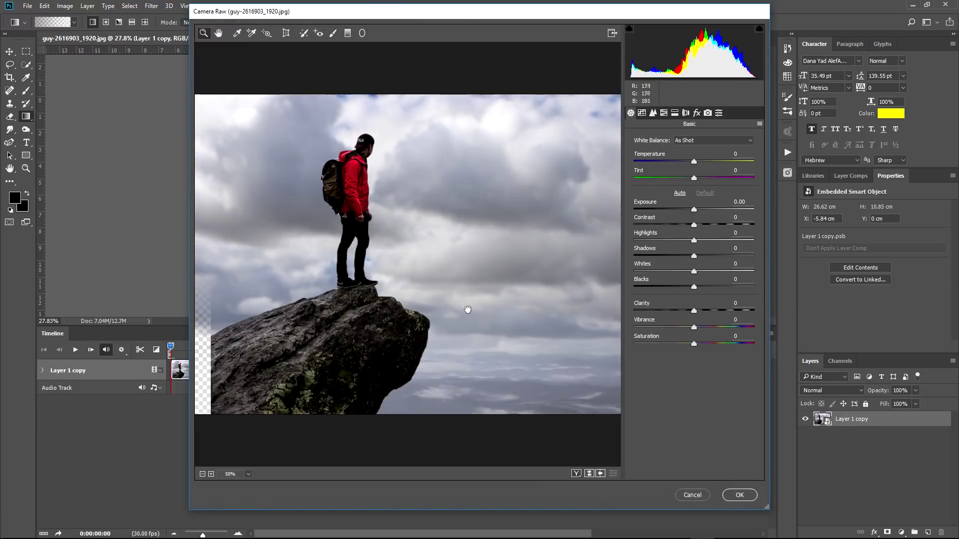
click(428, 310)
click(674, 113)
drag(634, 153, 667, 171)
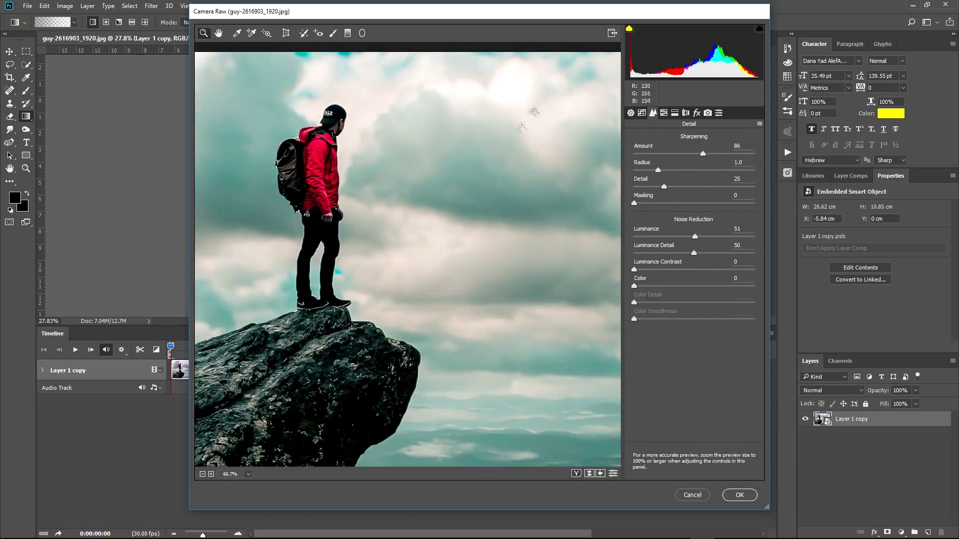
click(696, 113)
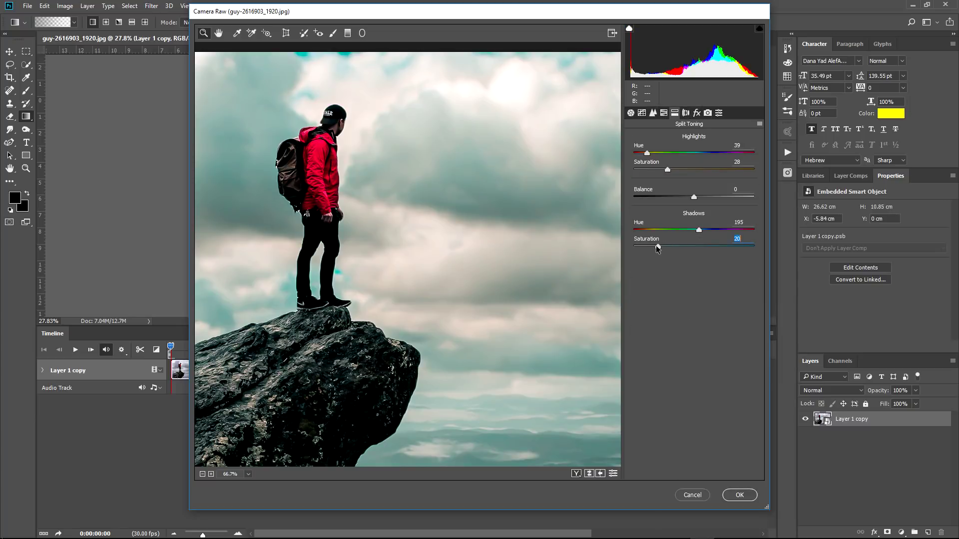
drag(693, 327, 679, 328)
click(739, 495)
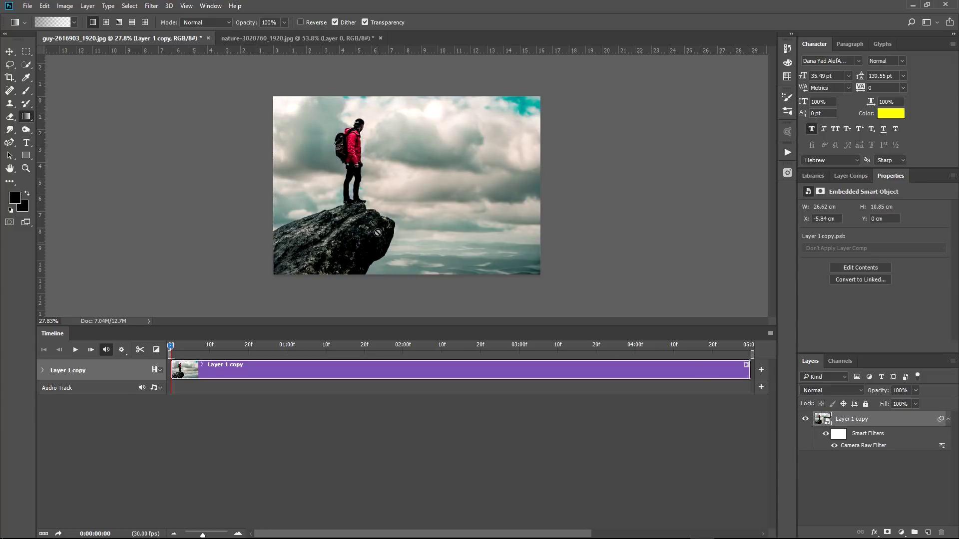
double_click(11, 170)
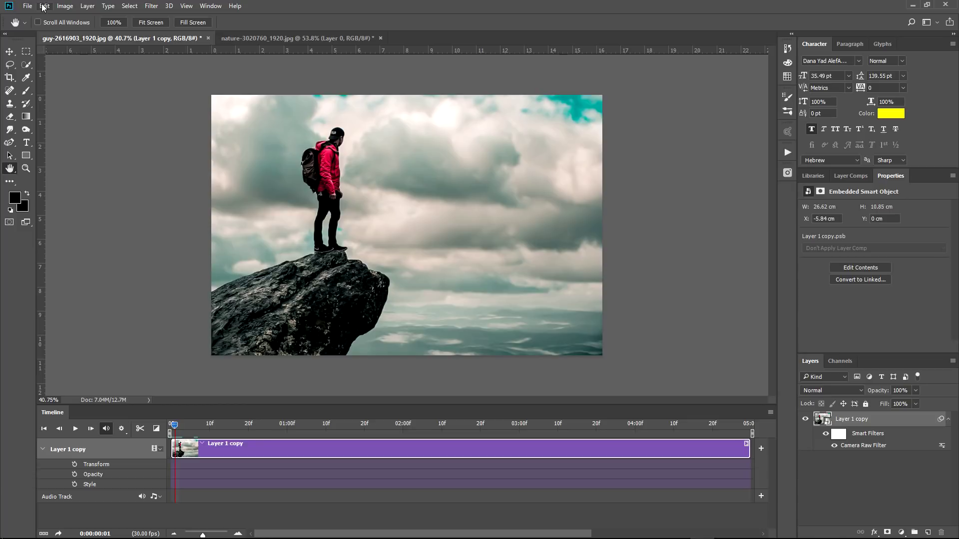
click(27, 6)
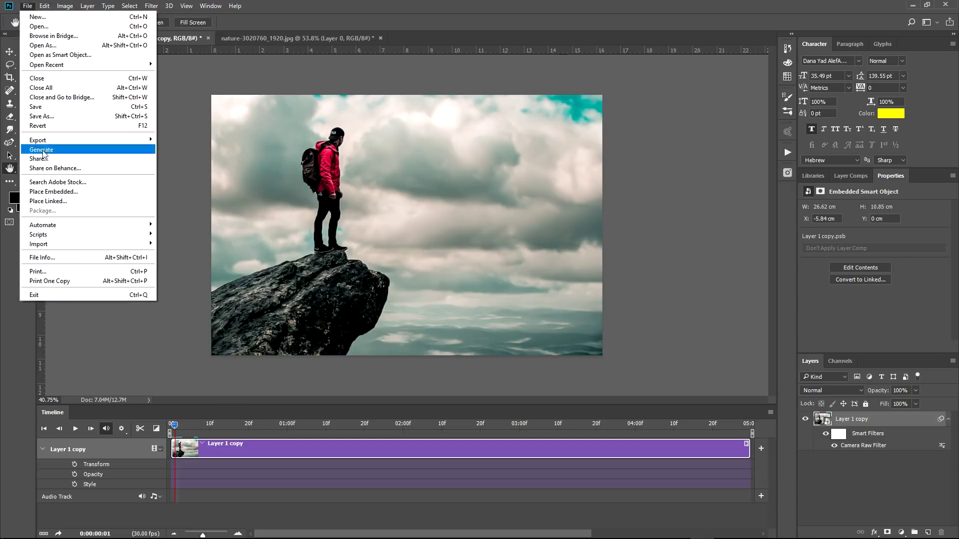
mouse_move(38, 140)
click(197, 184)
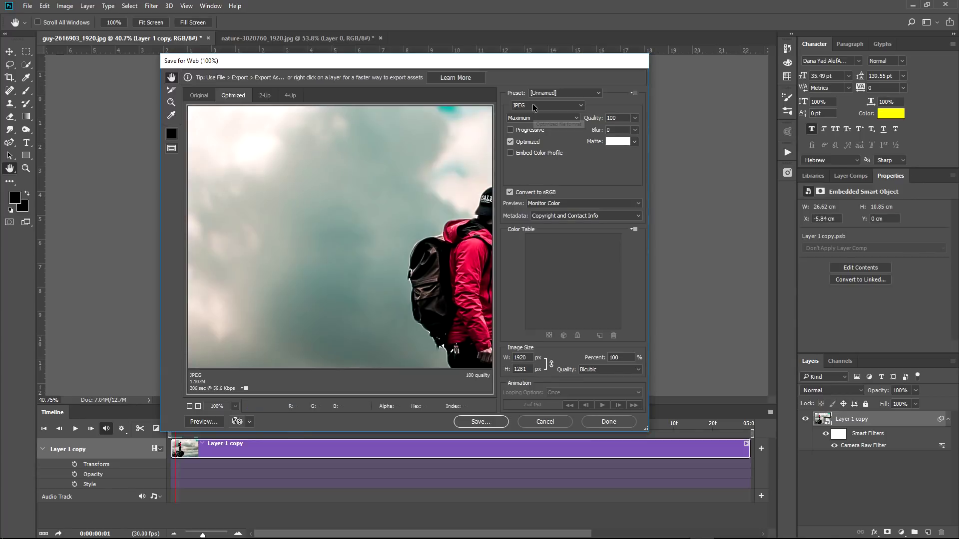
click(532, 104)
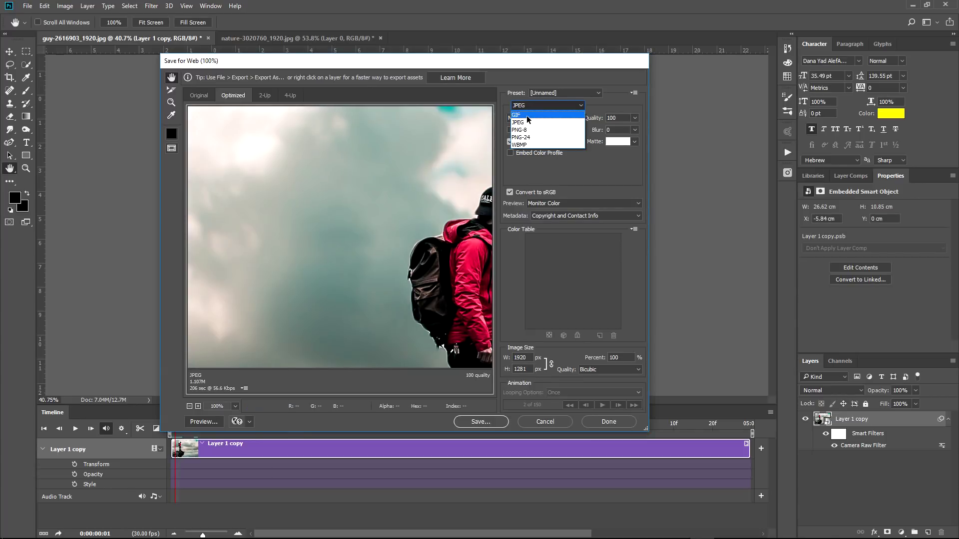
click(570, 176)
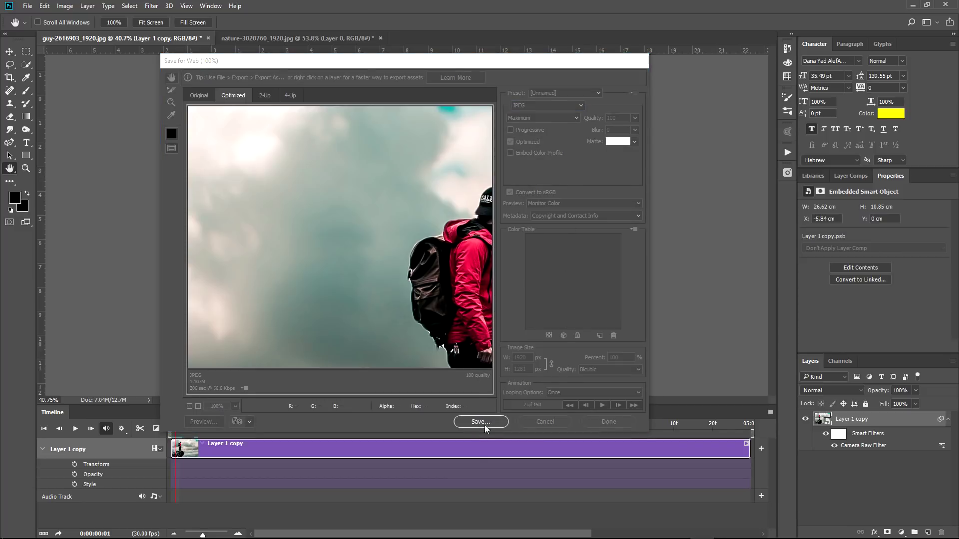
drag(379, 60, 333, 56)
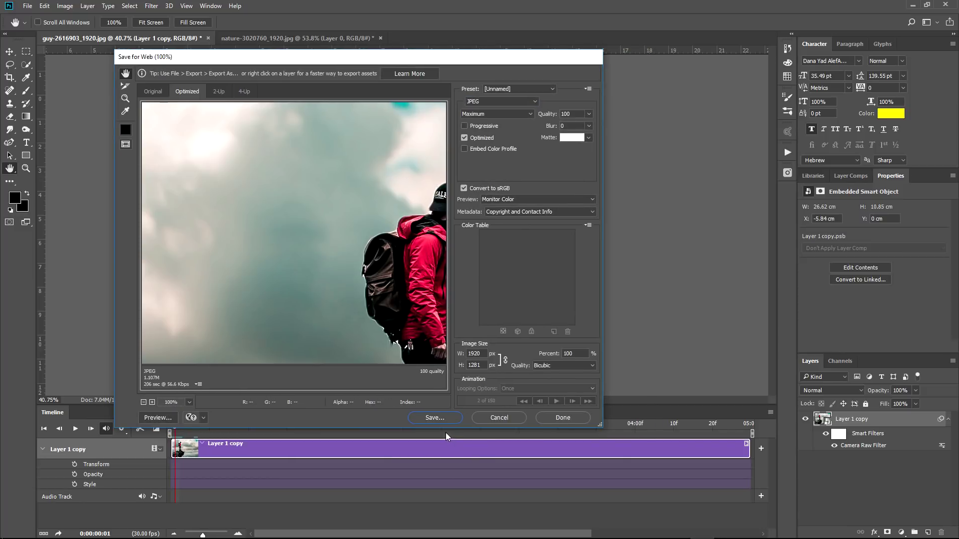
click(499, 417)
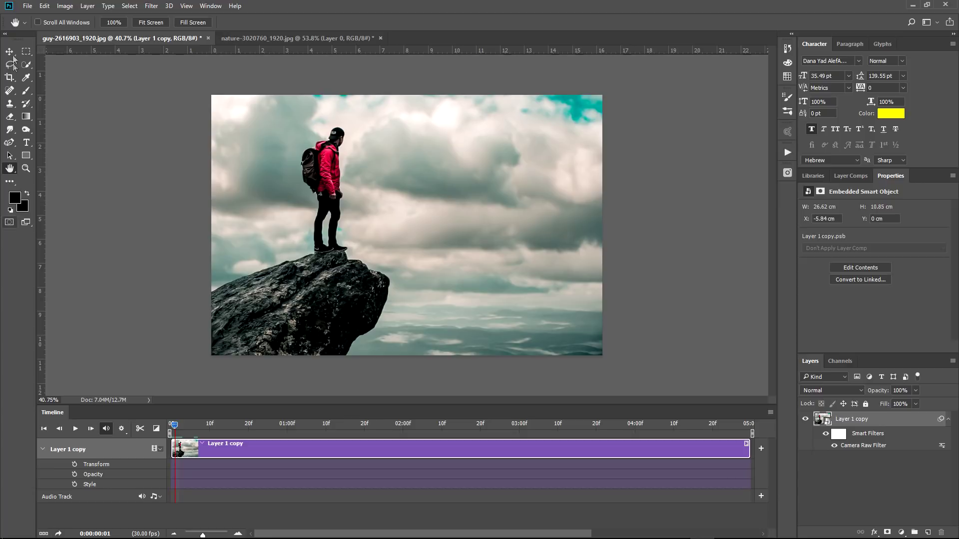
click(28, 6)
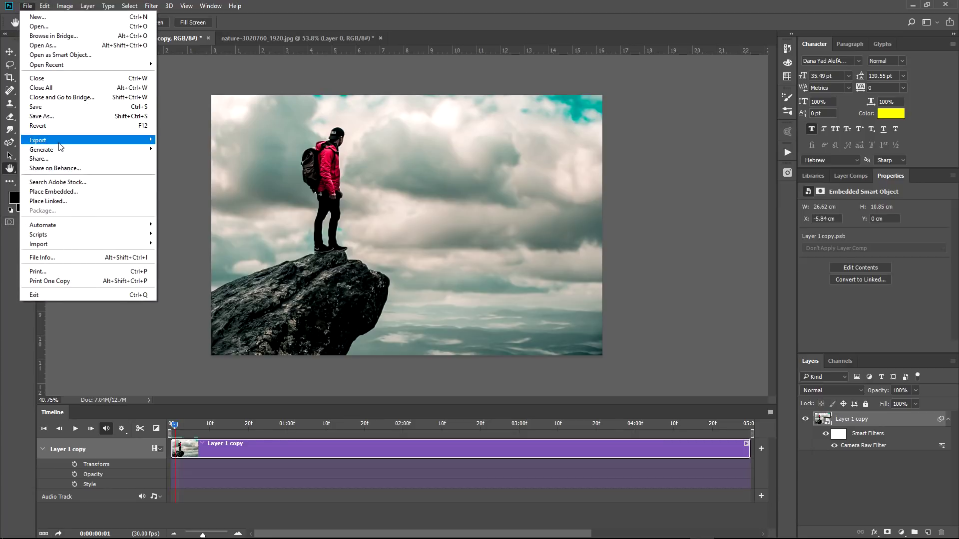
mouse_move(37, 140)
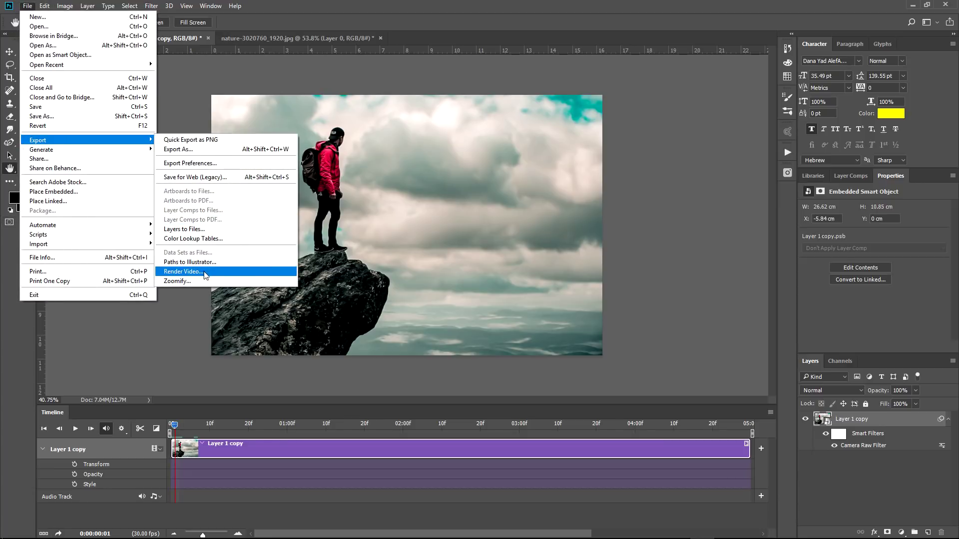
Render guy-2616903_1920.mp4 as H.264 High Quality, 1920×1281 at 30 fps, to the chosen folder
click(204, 272)
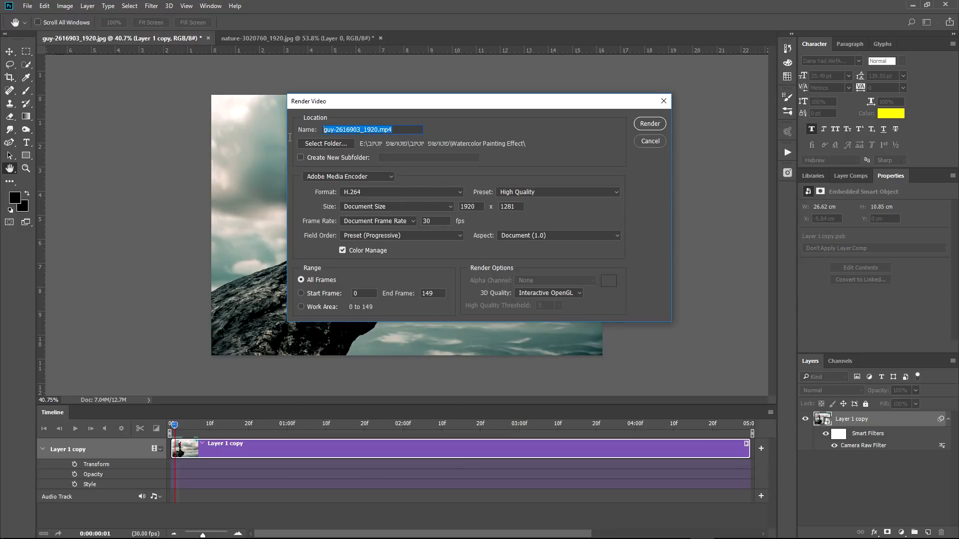
click(328, 144)
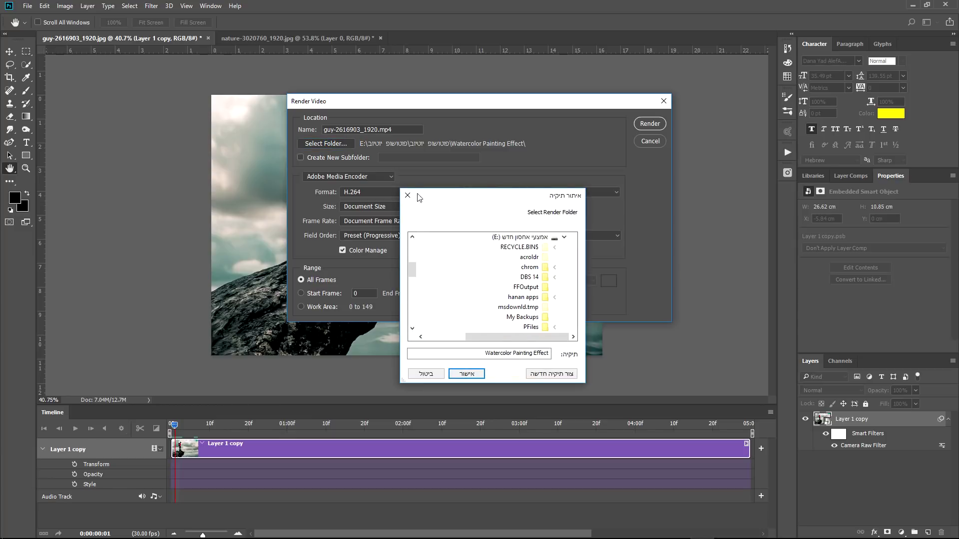
click(407, 195)
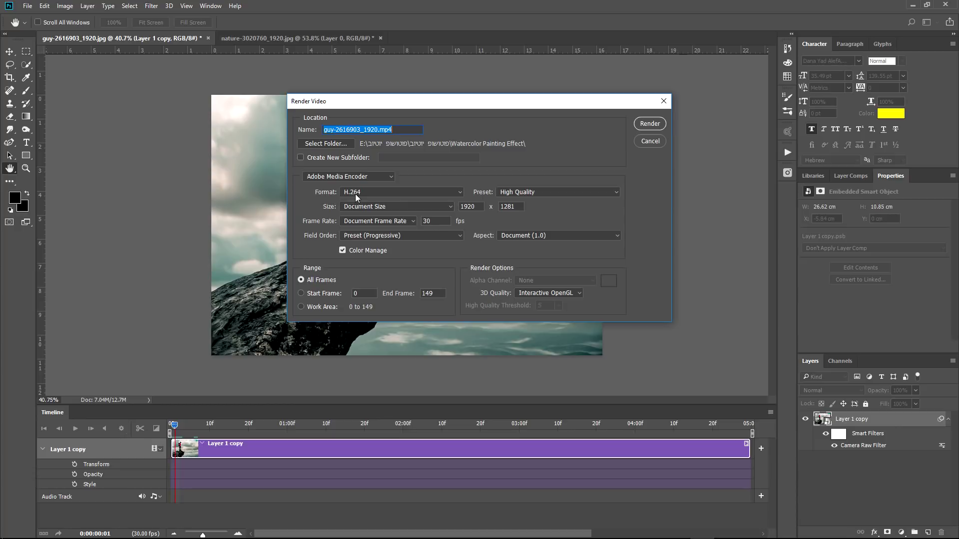
double_click(482, 207)
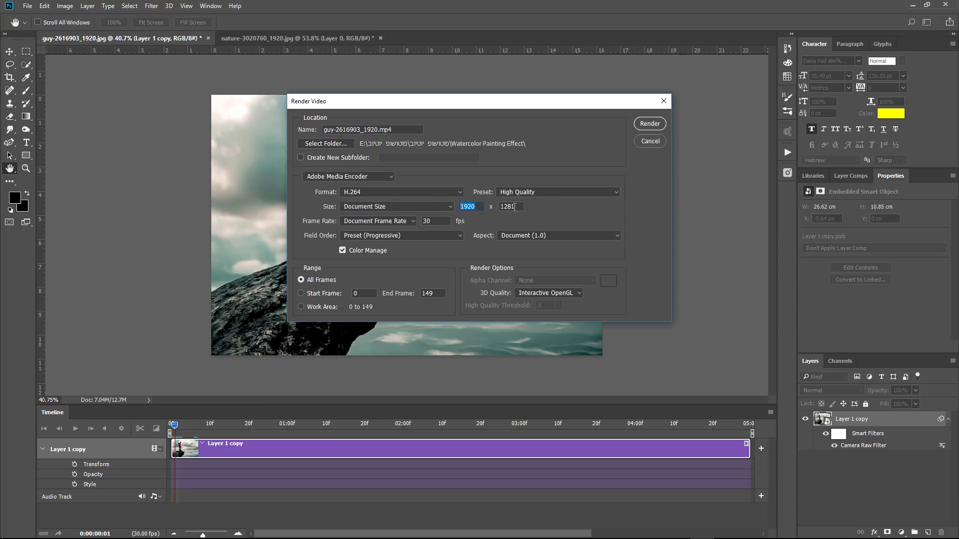
double_click(426, 221)
key(Tab)
click(653, 128)
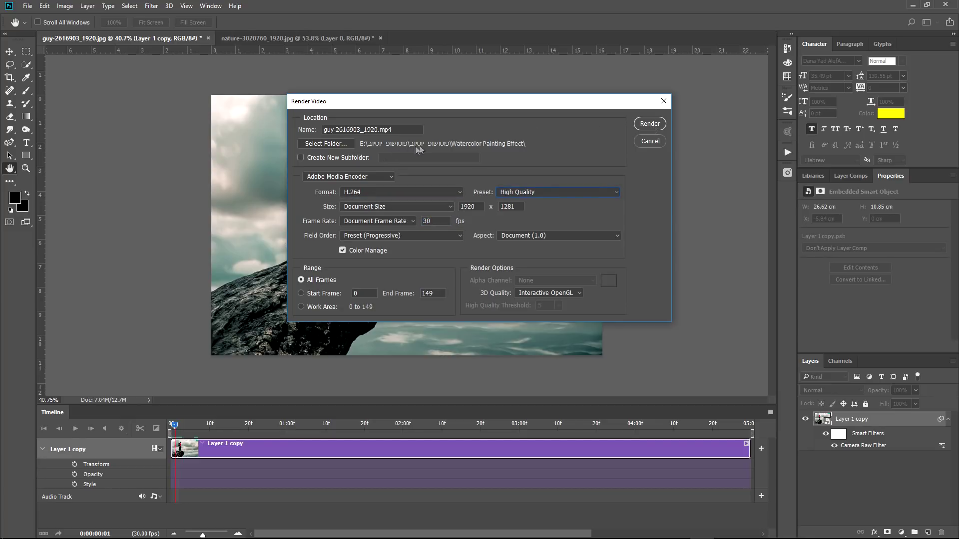